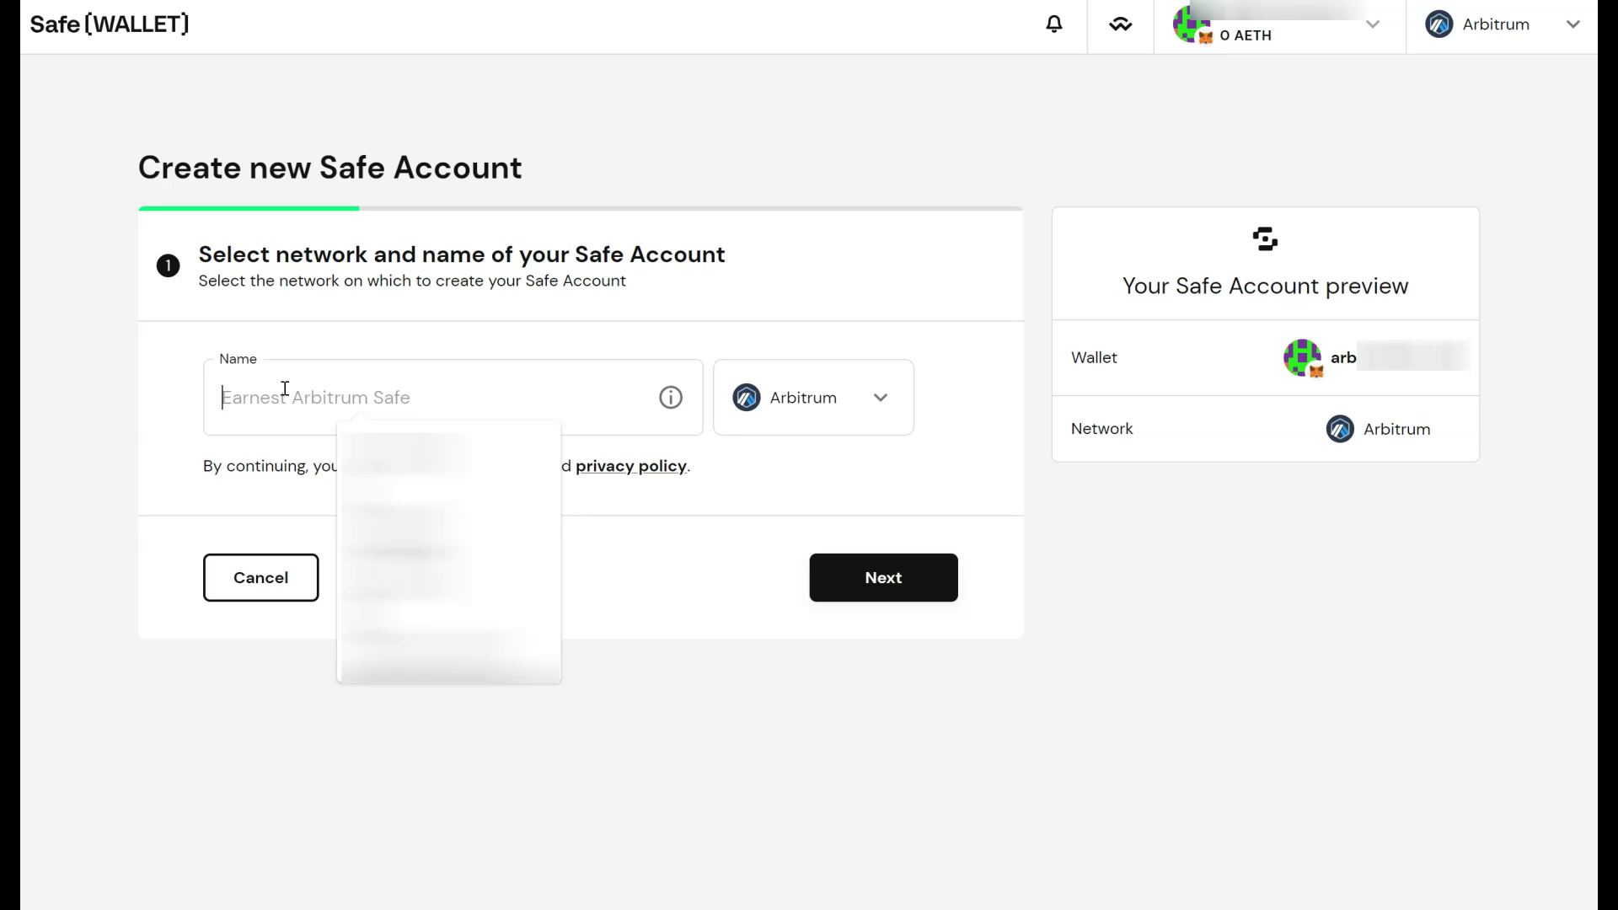
Name the new Safe Account "Demo Safe Wallet" on the Arbitrum network and proceed to the signer setup
{"action": "left_click", "coordinate": [308, 393]}
{"action": "type", "text": "De"}
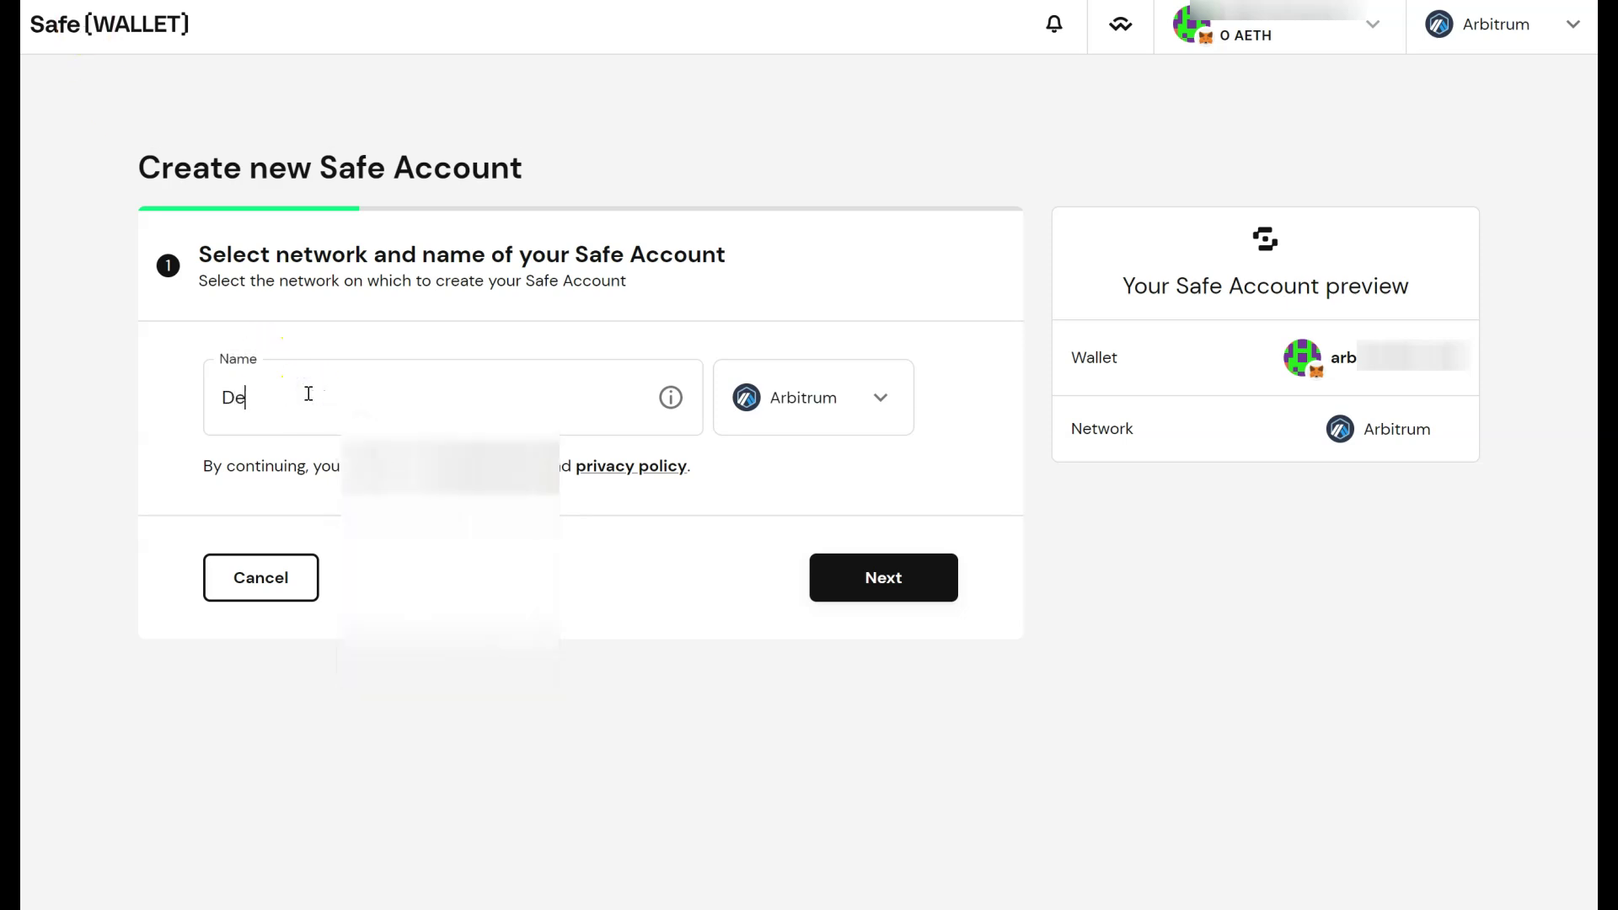
{"action": "type", "text": "mo "}
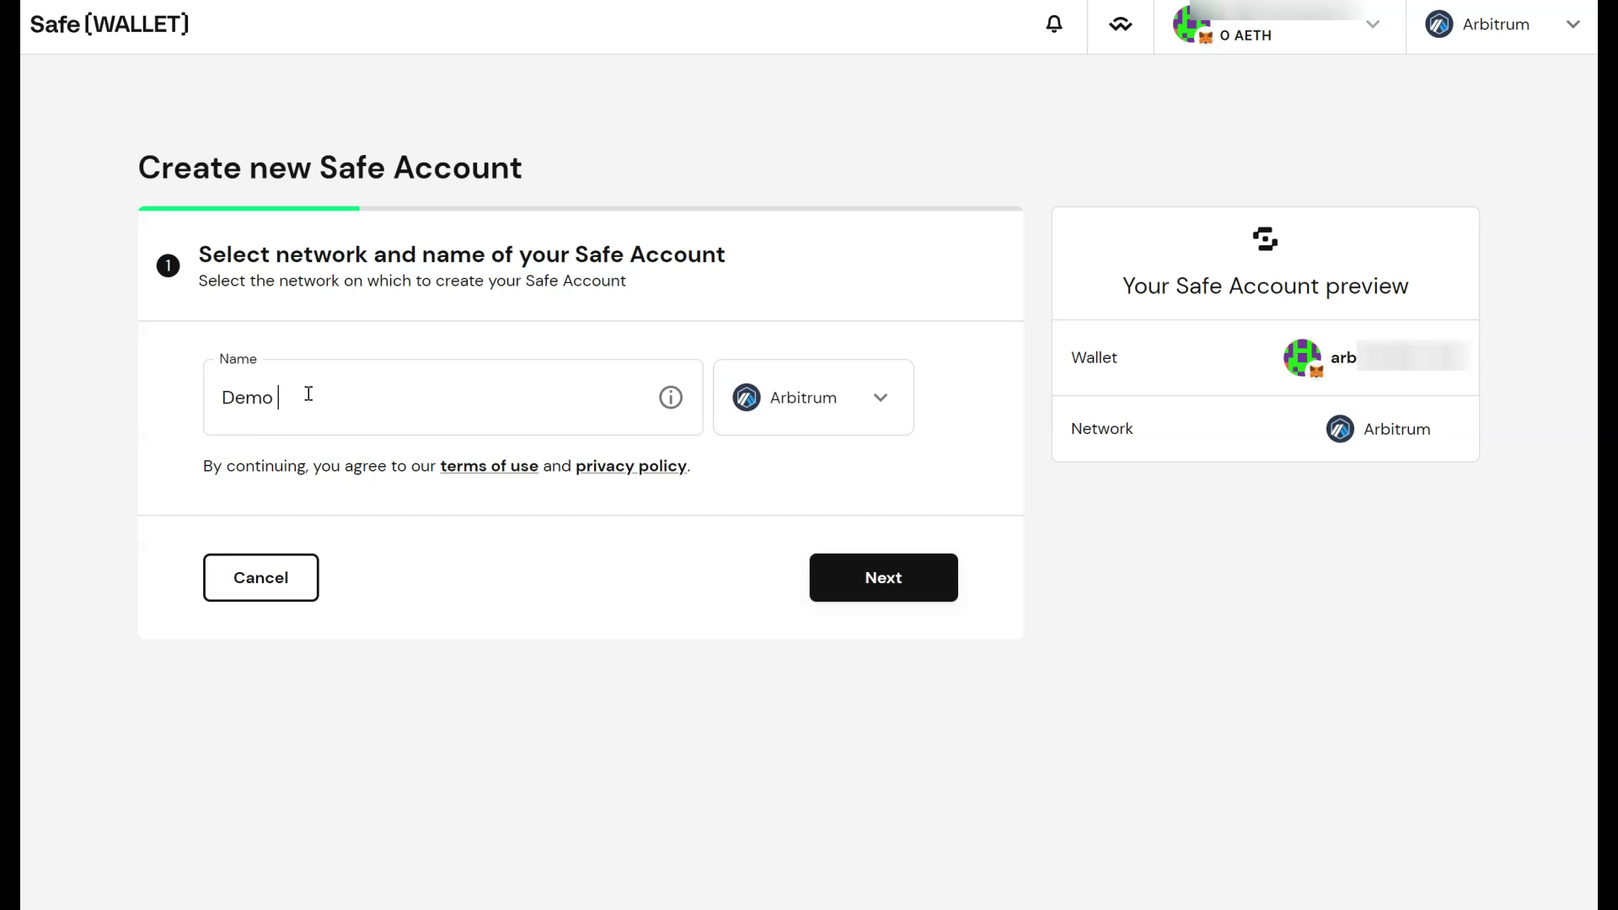
{"action": "type", "text": "Safe Wallet"}
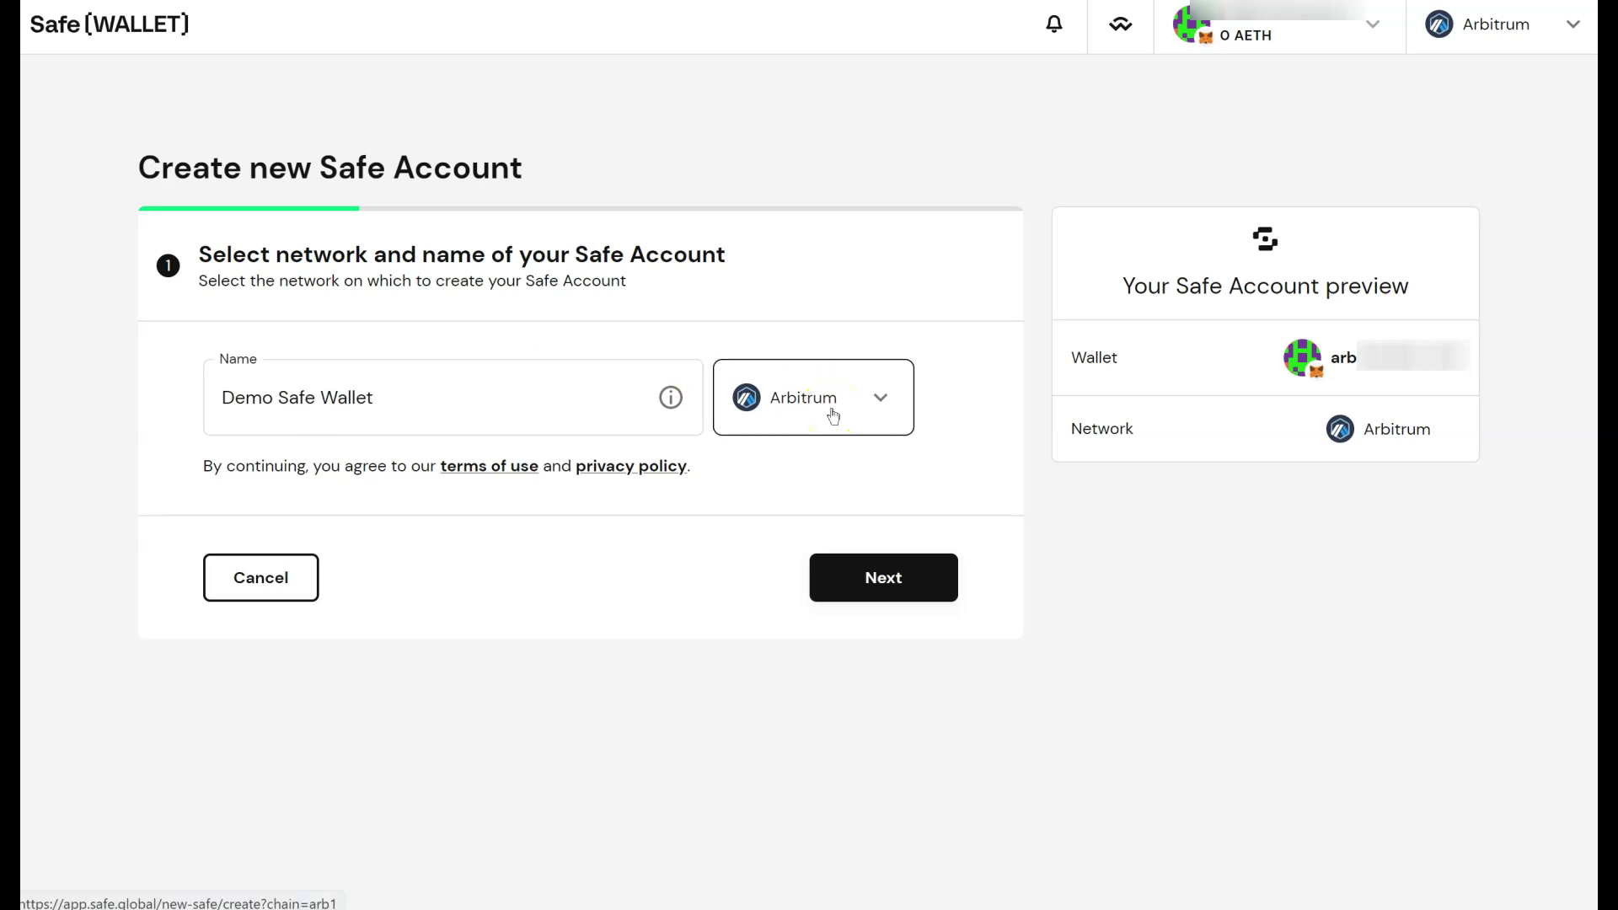
{"action": "left_click", "coordinate": [900, 561]}
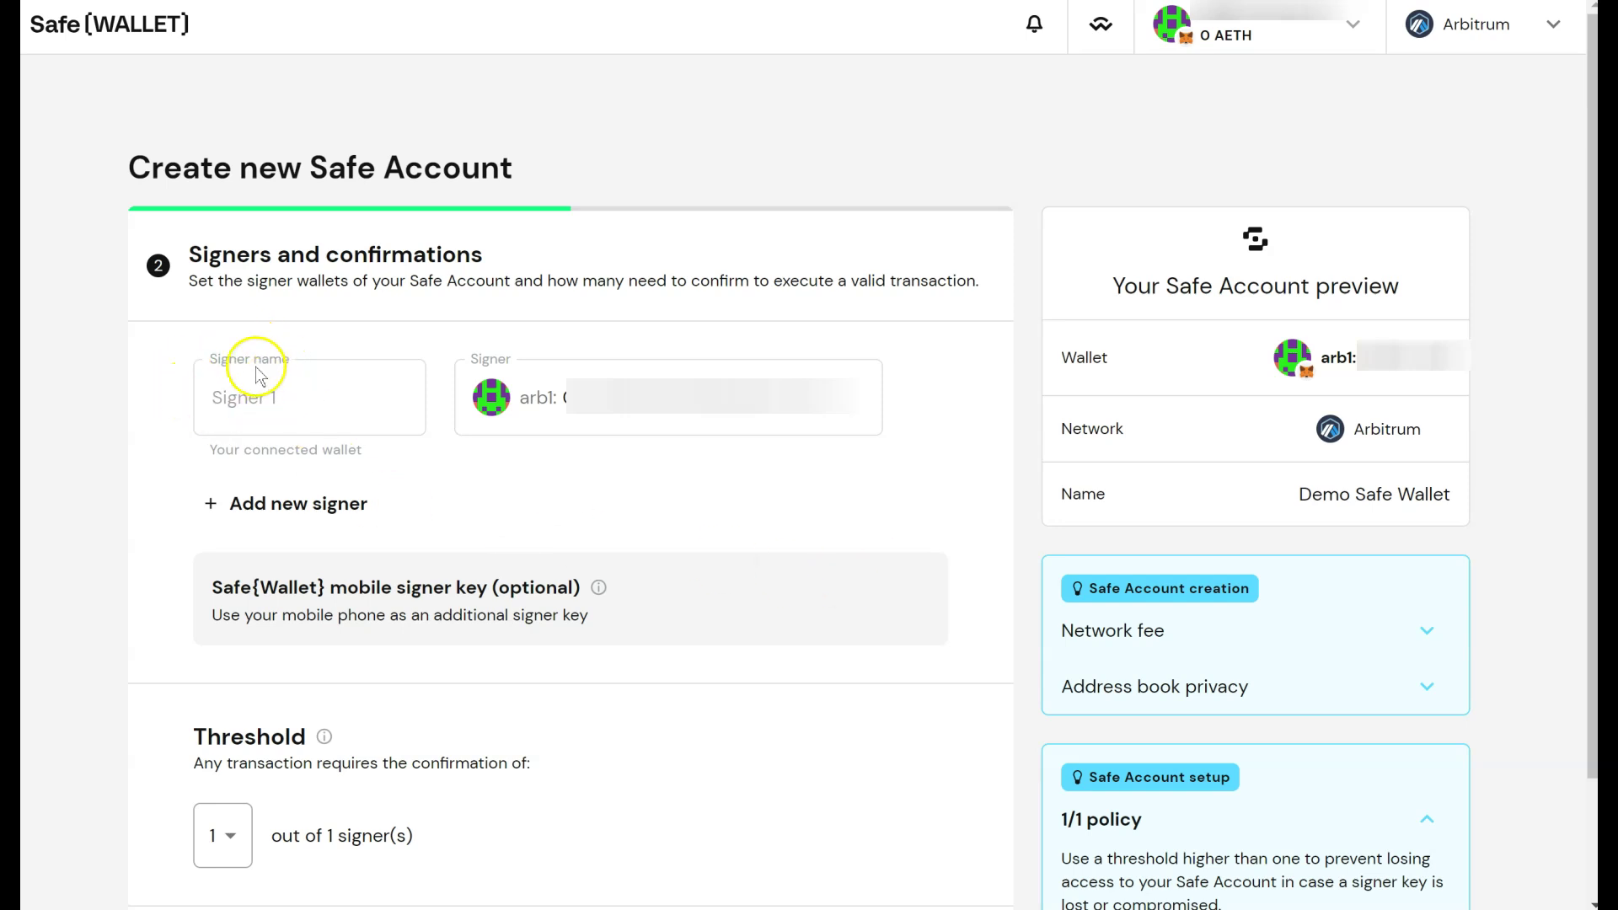
Name the connected wallet's signer "1st Approver"
{"action": "left_click", "coordinate": [262, 415]}
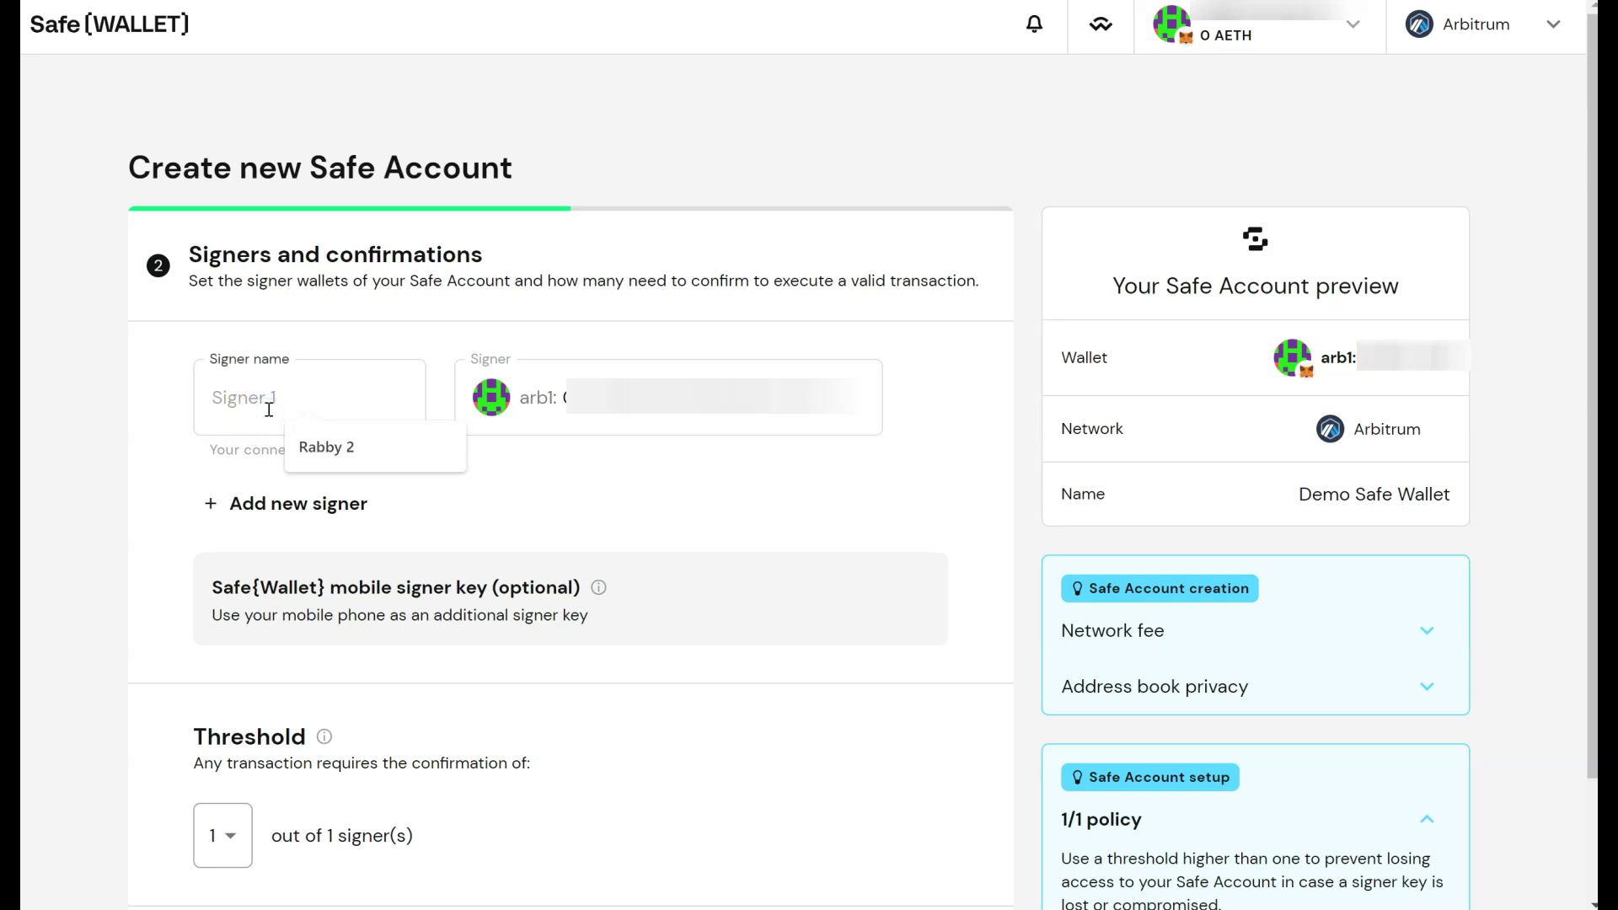
{"action": "type", "text": "1st Approver"}
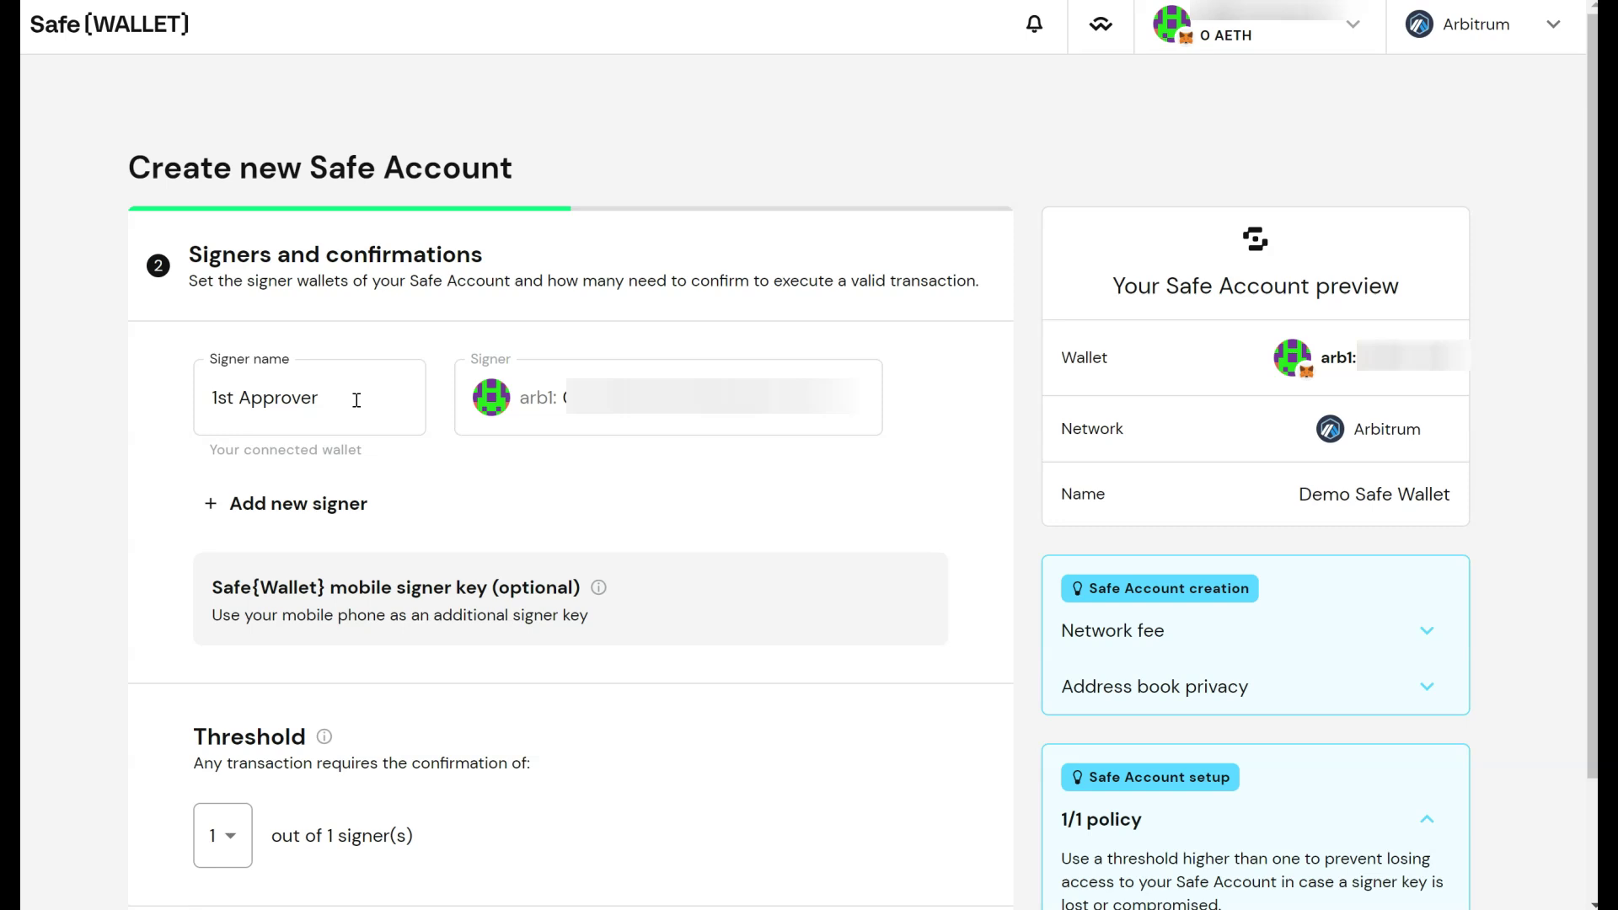
{"action": "left_click", "coordinate": [330, 87]}
Add a second signer named "2nd_Mobile_Trust Wallet" and assign it the saved Trust Wallet address
{"action": "left_click", "coordinate": [231, 509]}
{"action": "left_click", "coordinate": [242, 522]}
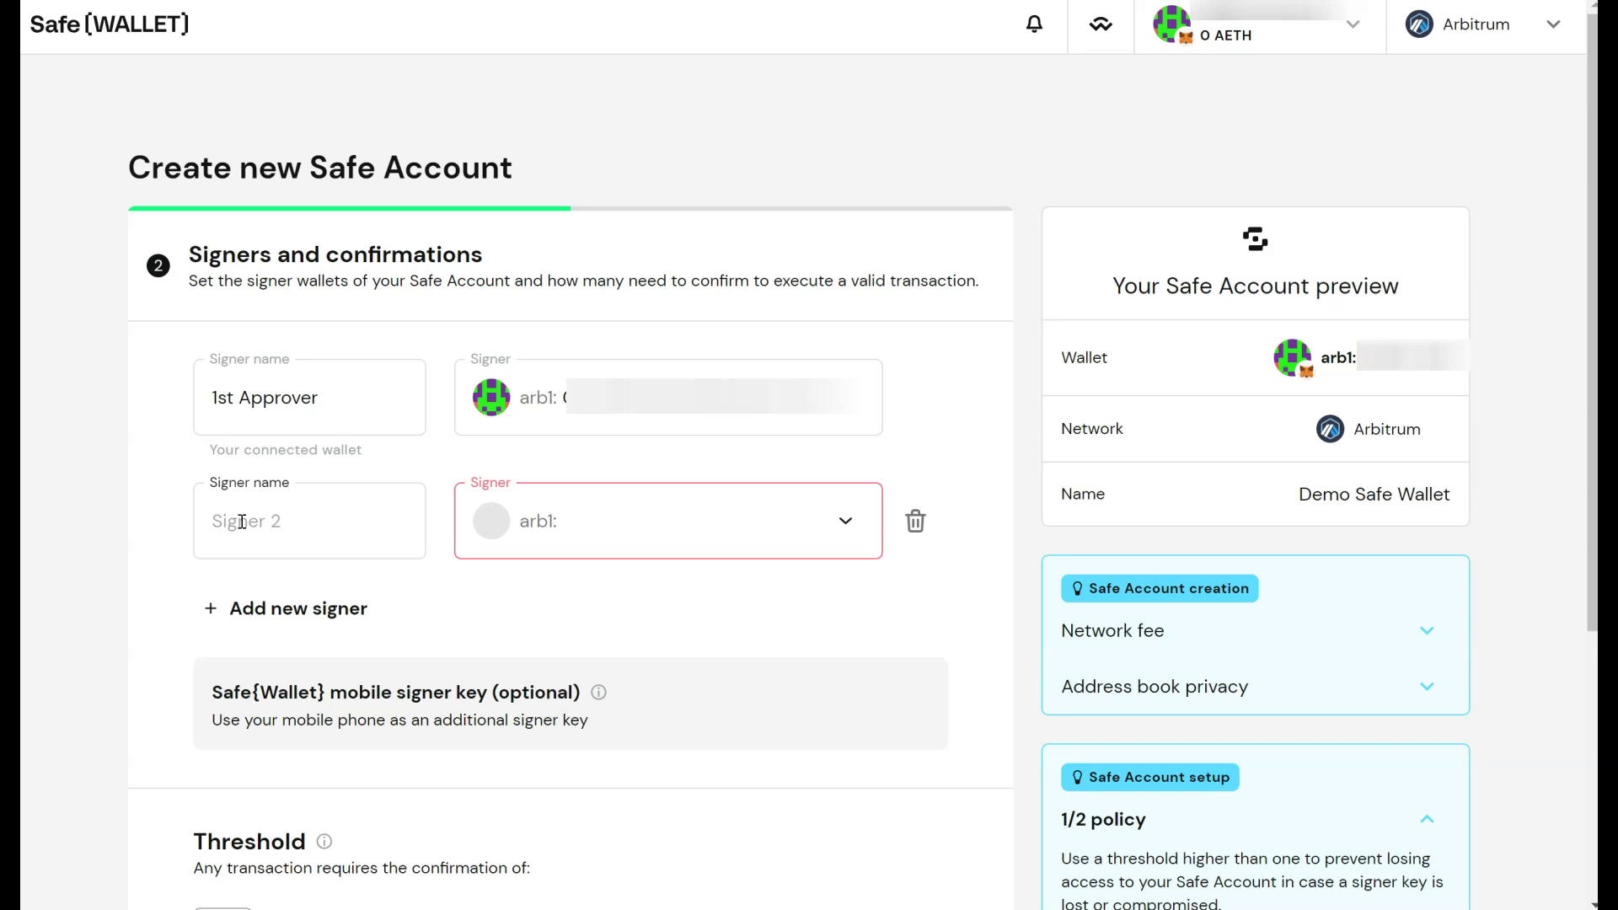
{"action": "type", "text": "2nd Mobile_Tru"}
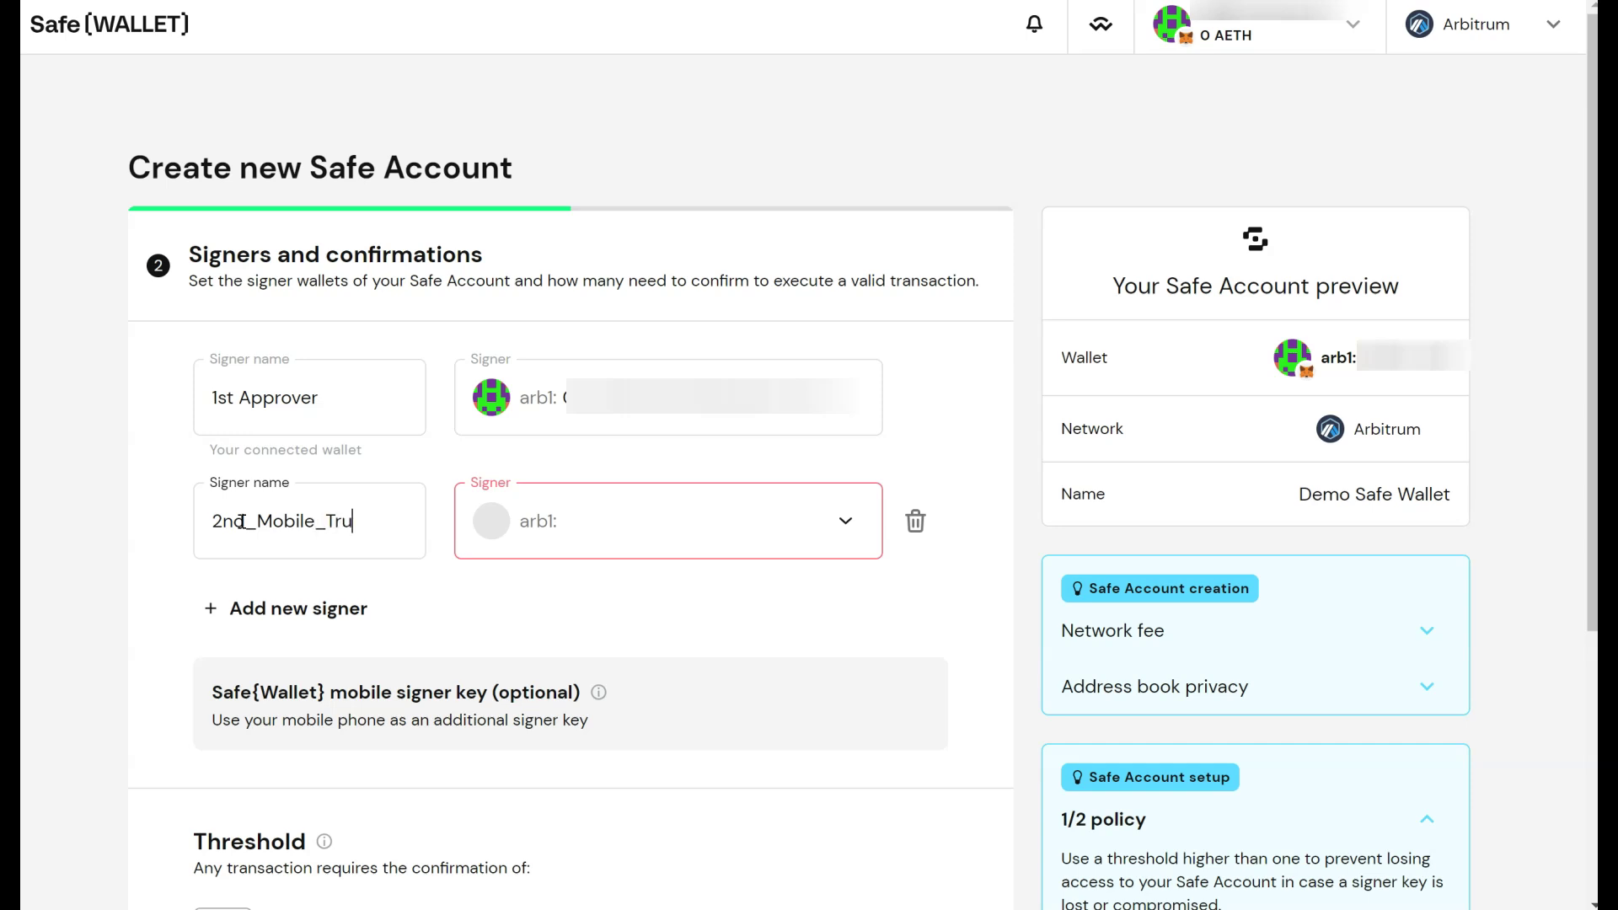
{"action": "type", "text": "st Wallet"}
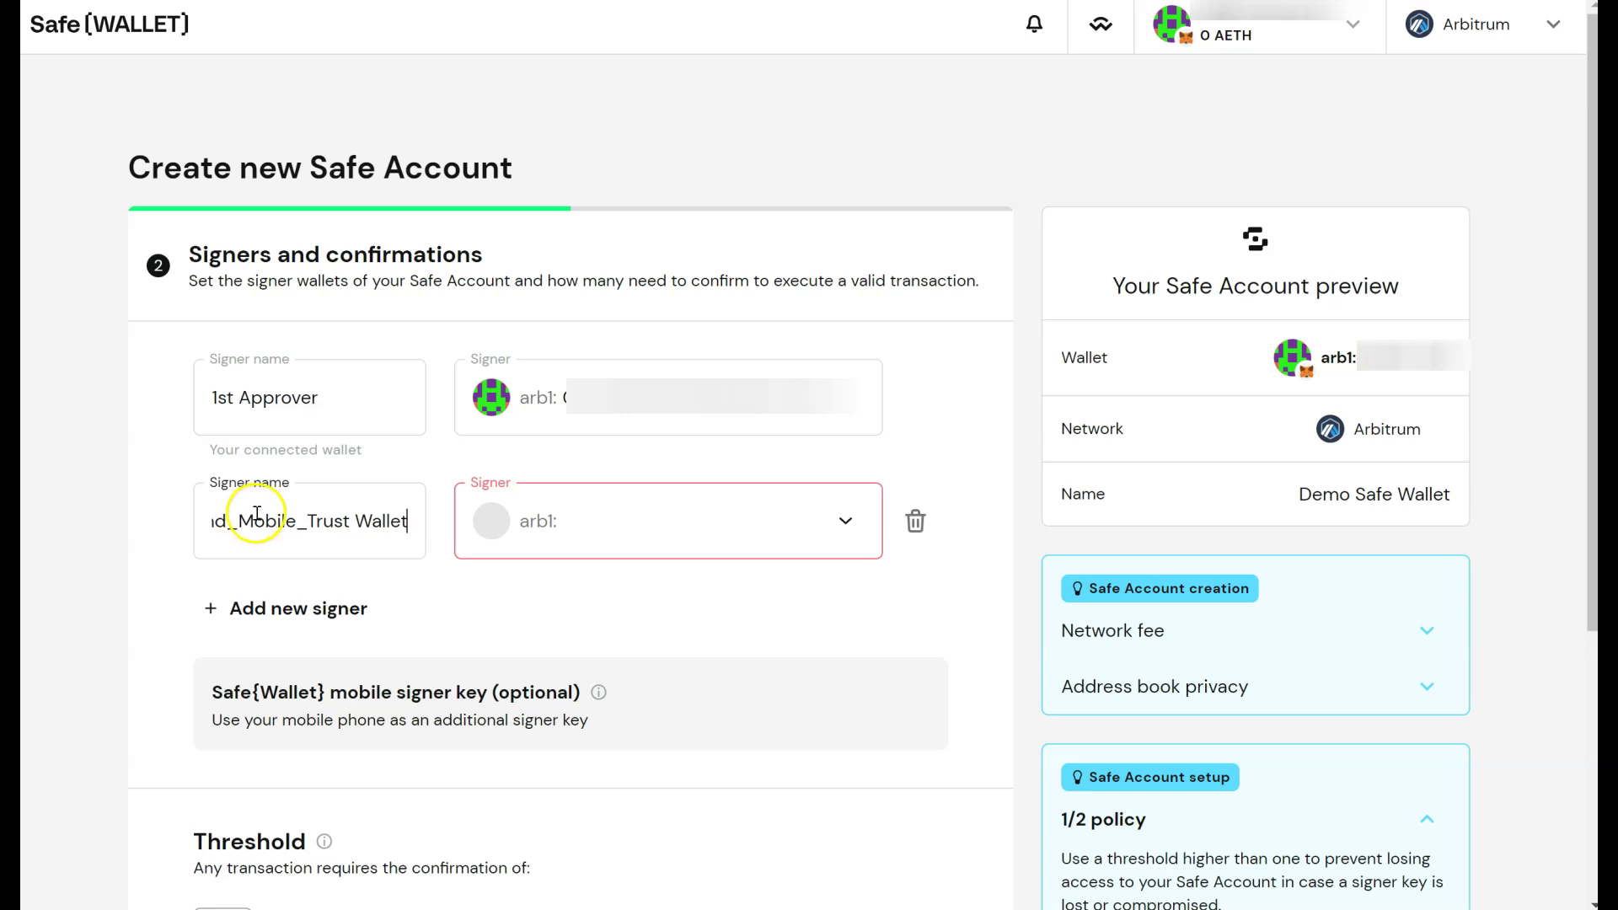
{"action": "left_click", "coordinate": [543, 536]}
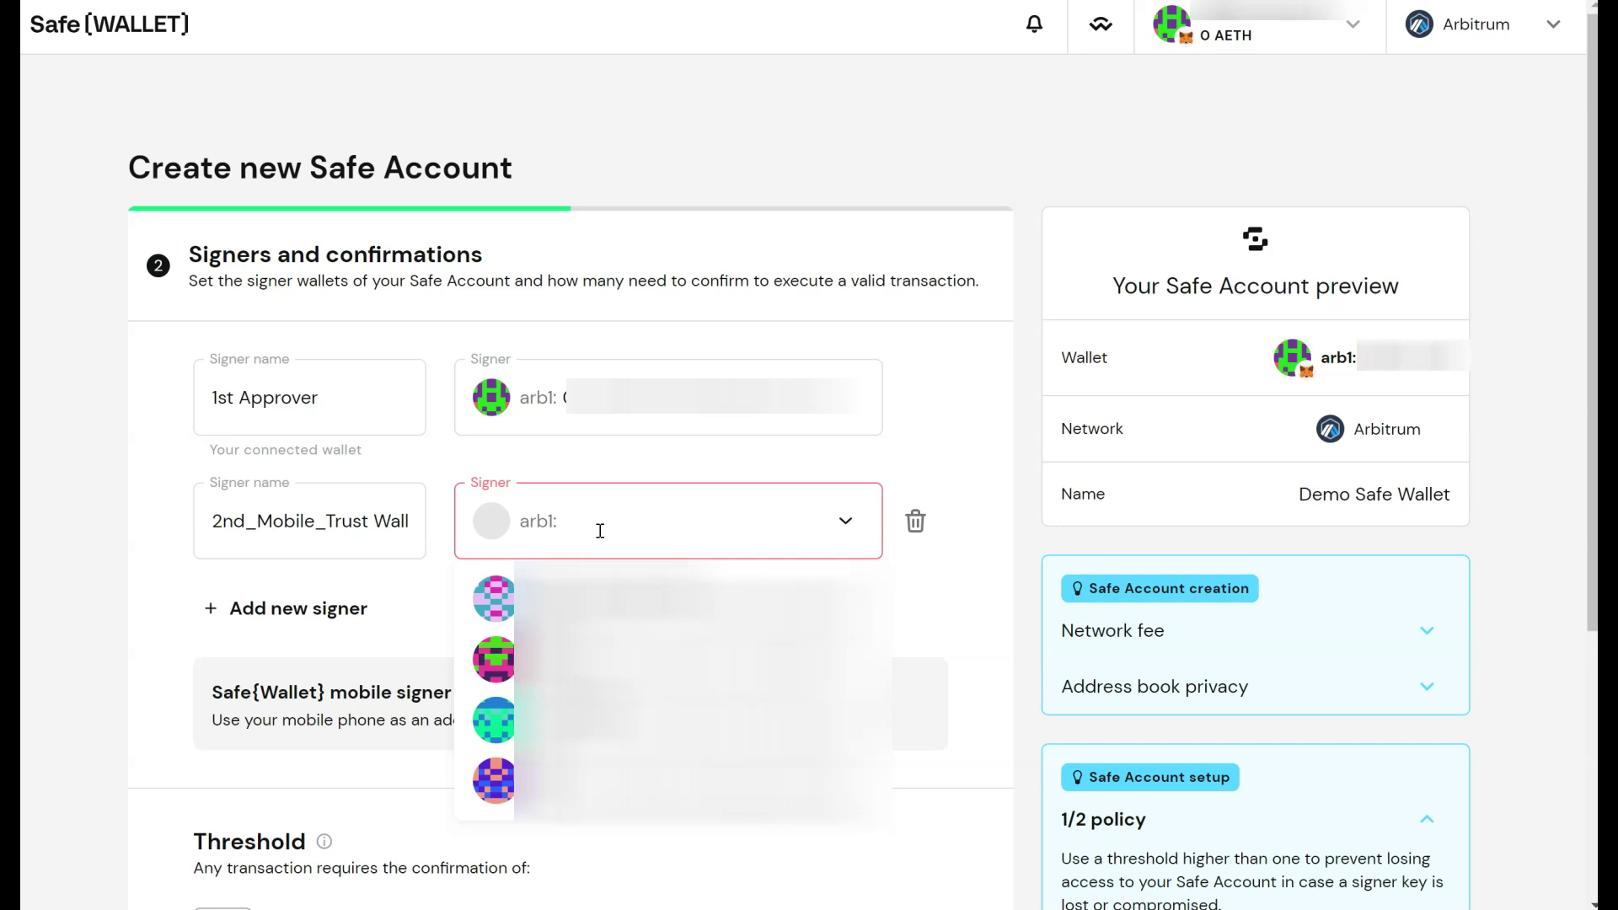
{"action": "left_click", "coordinate": [663, 723]}
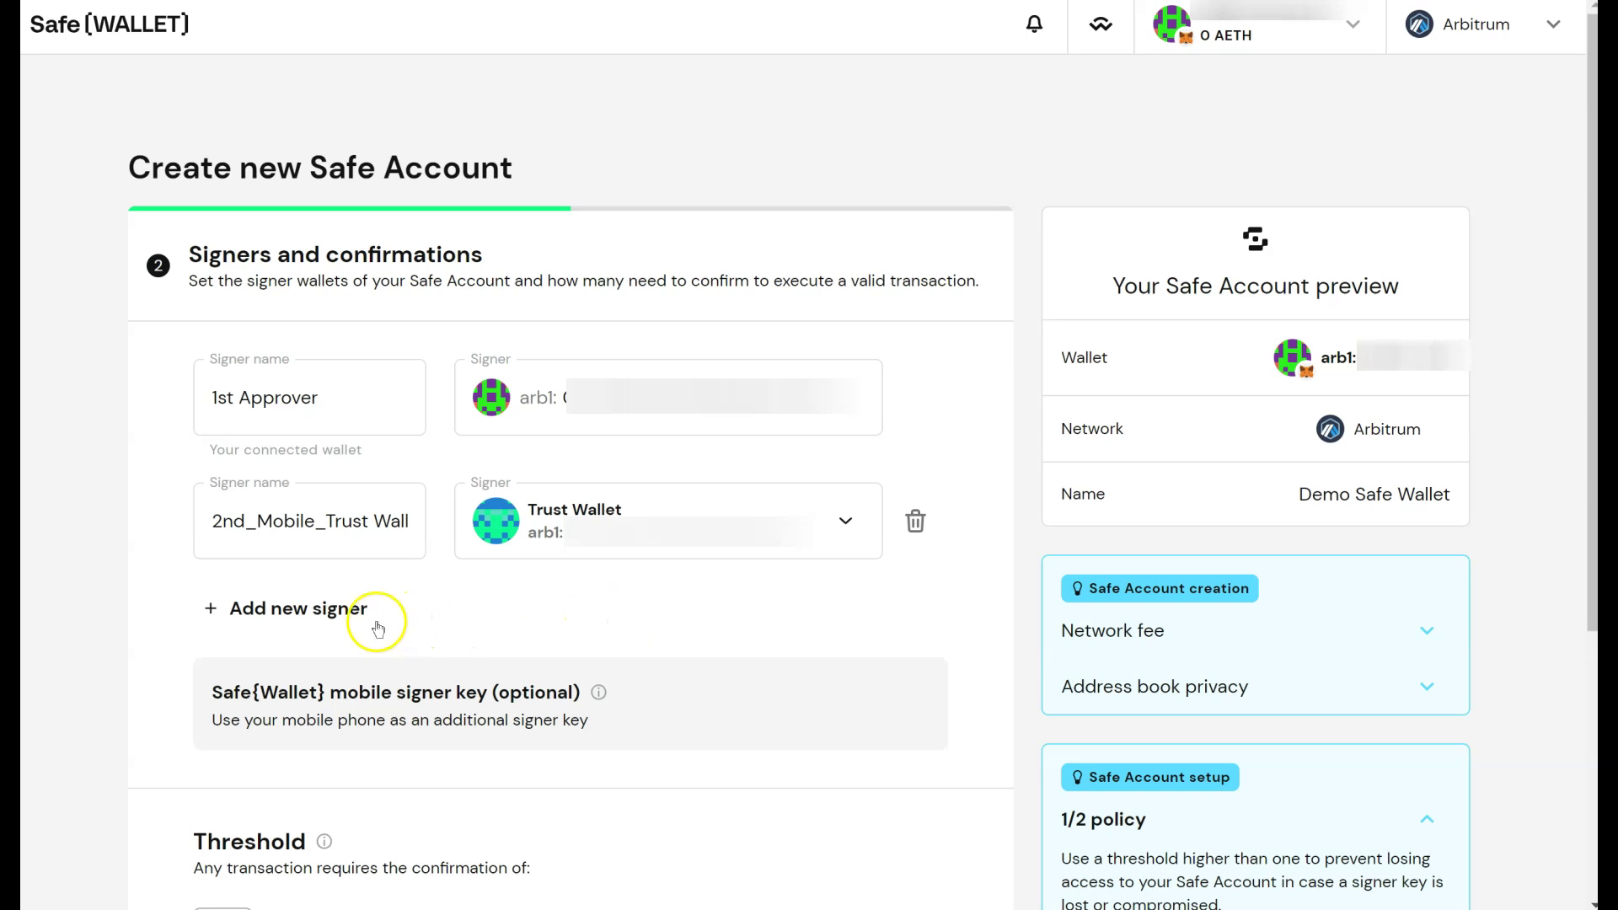
Add a third signer named "Ledger" and assign it the saved OKX address
{"action": "left_click", "coordinate": [238, 614]}
{"action": "left_click", "coordinate": [264, 633]}
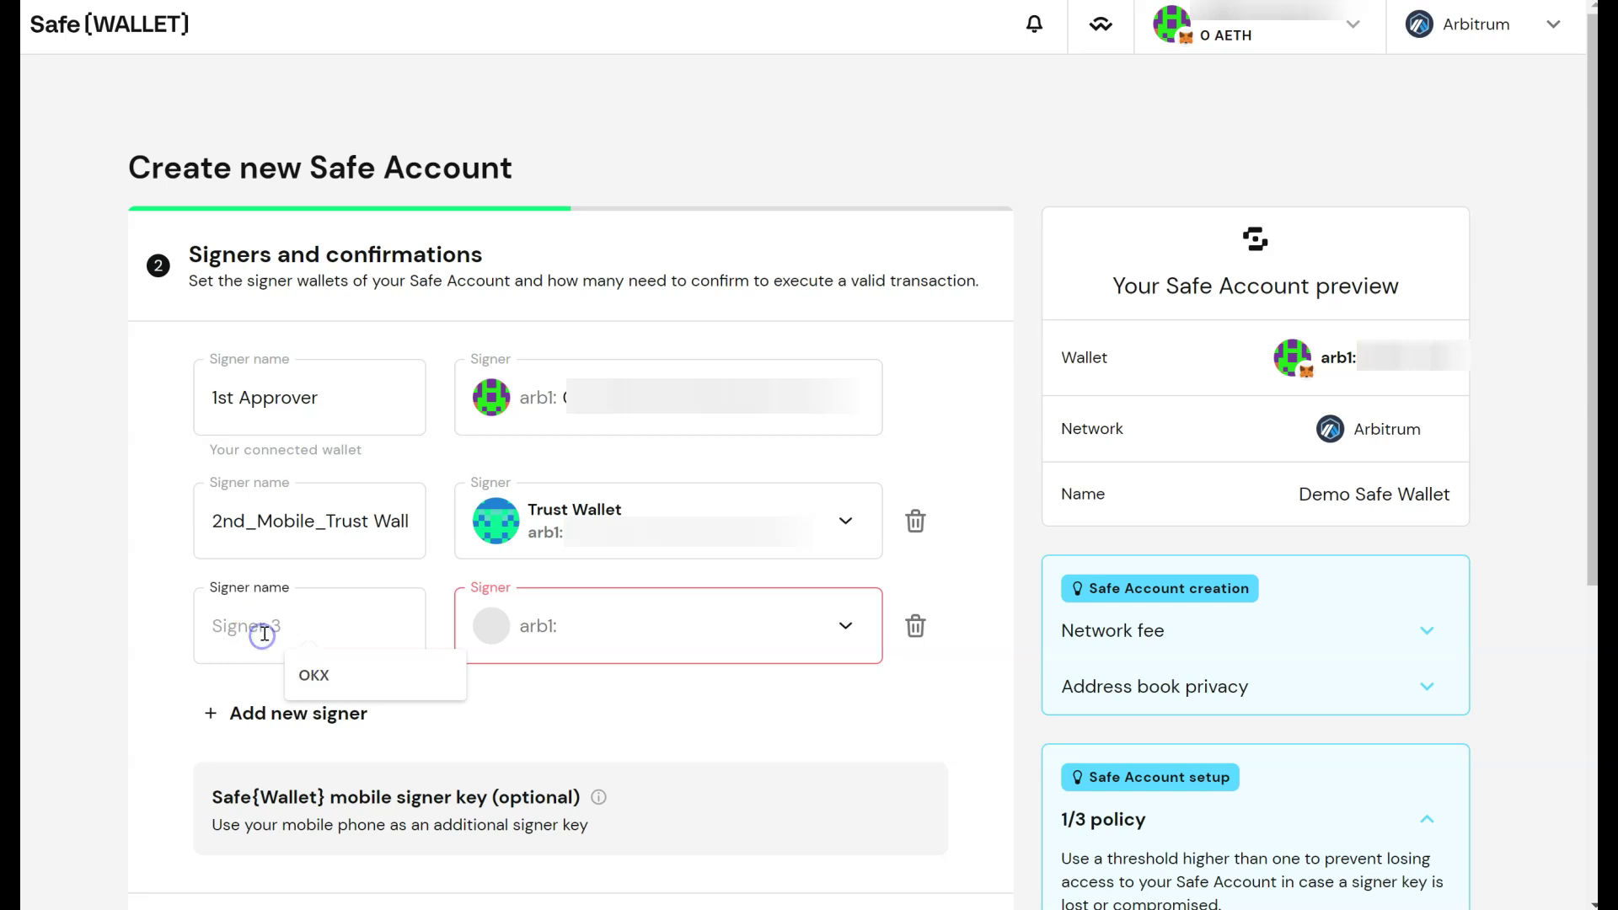
{"action": "type", "text": "Led"}
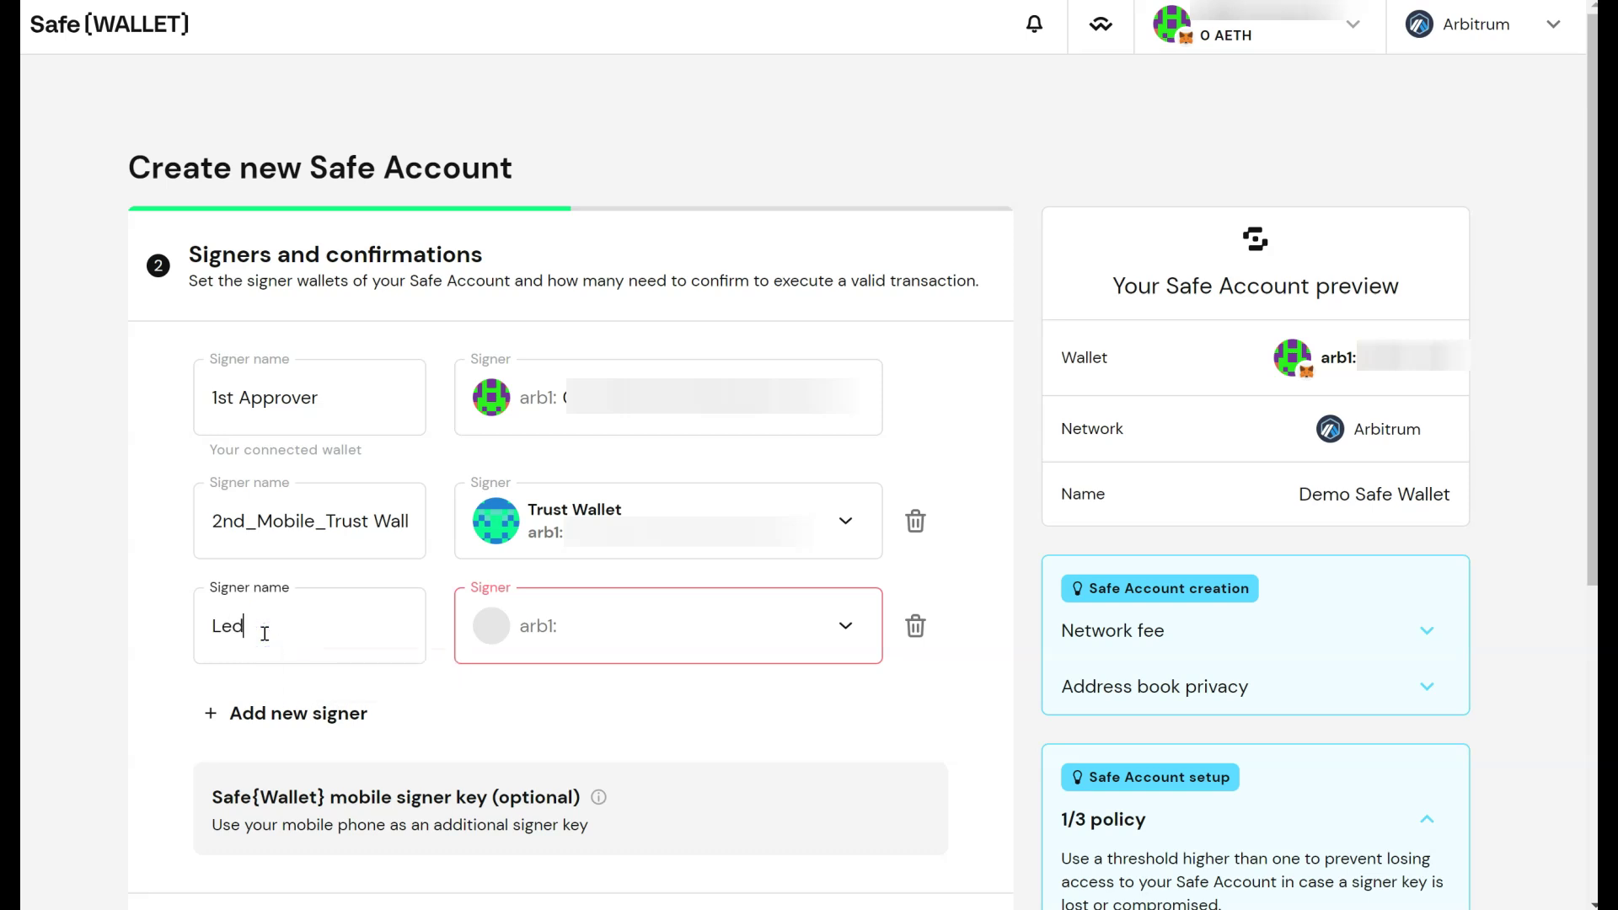
{"action": "type", "text": "ger"}
{"action": "left_click", "coordinate": [689, 634]}
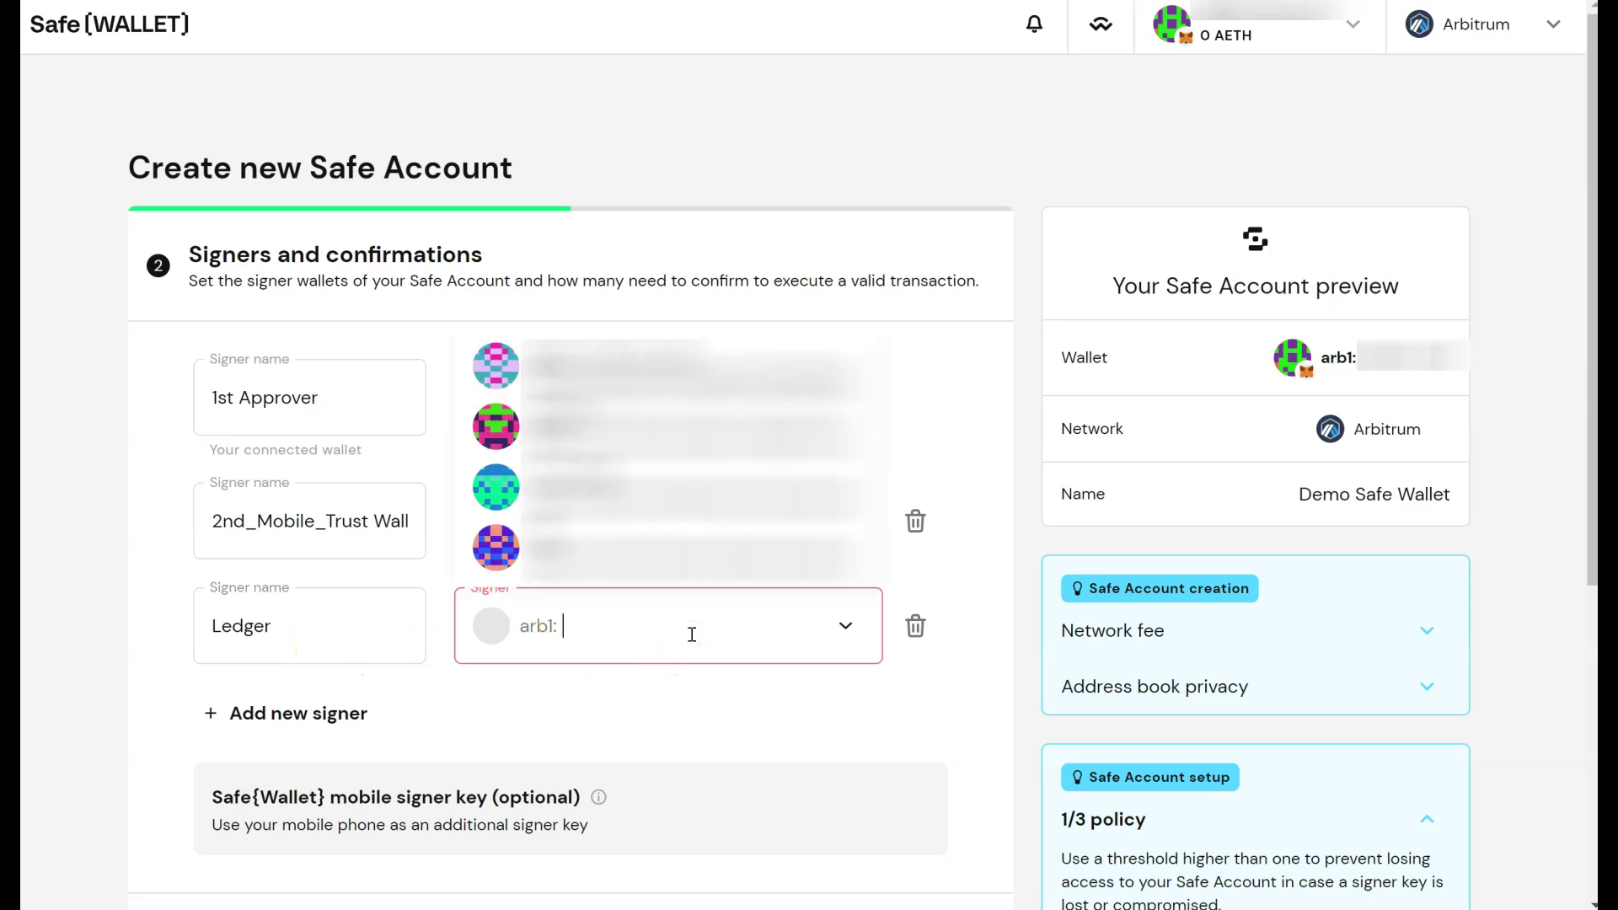
{"action": "left_click", "coordinate": [643, 556]}
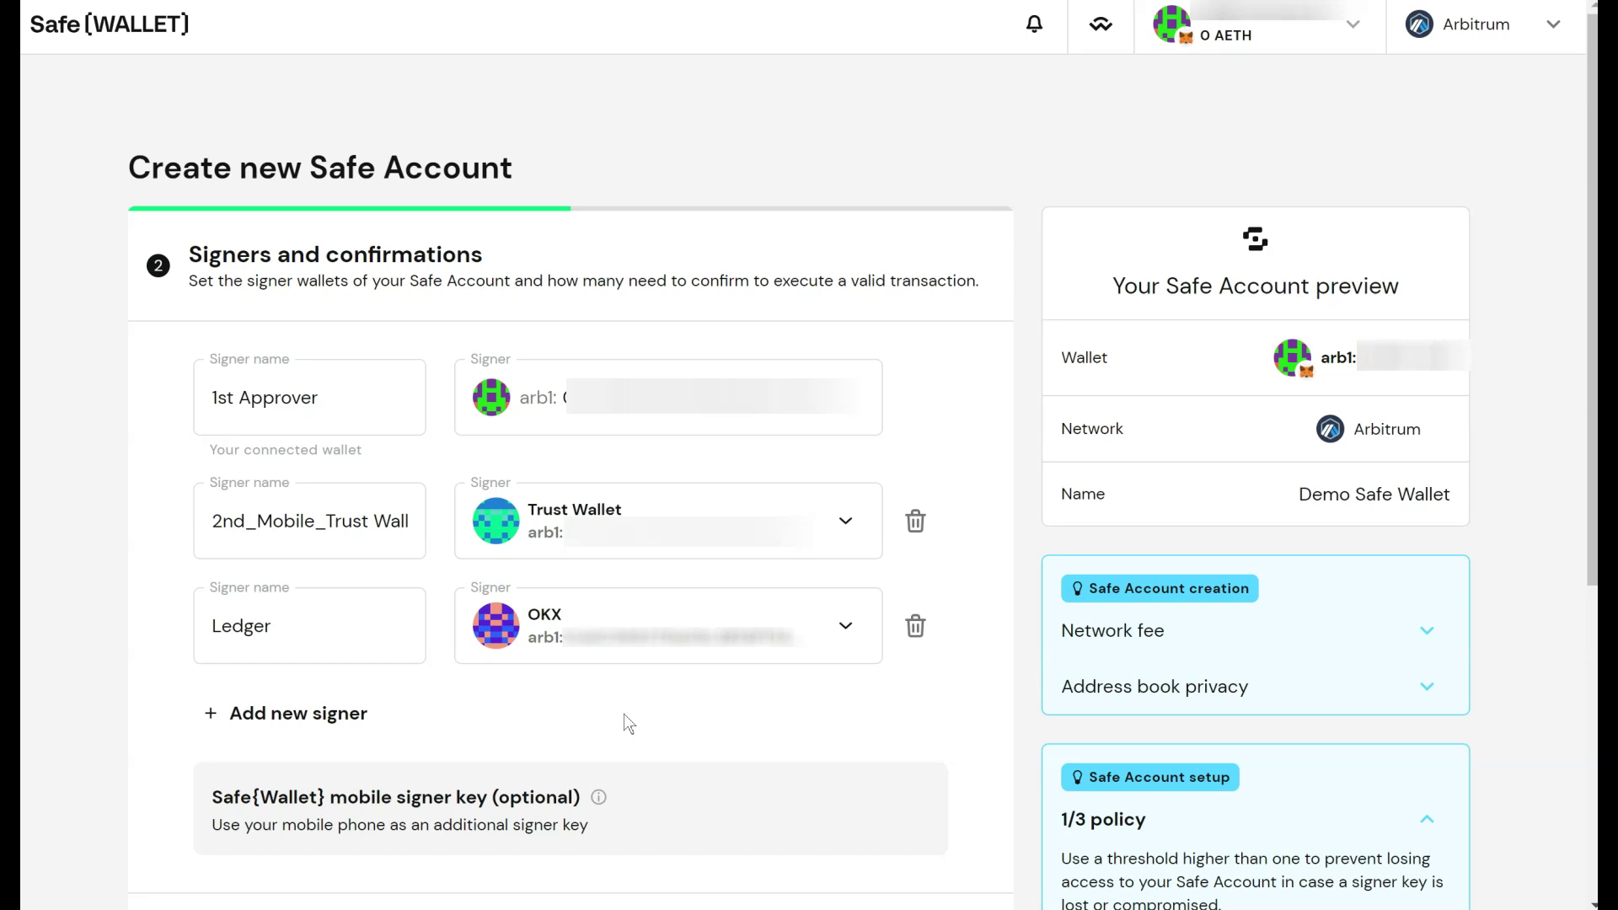
{"action": "left_click", "coordinate": [360, 650]}
Set the confirmation threshold to 2 out of 3 signers and proceed to the account review
{"action": "scroll", "coordinate": [133, 487], "scroll_direction": "down", "scroll_amount": 5}
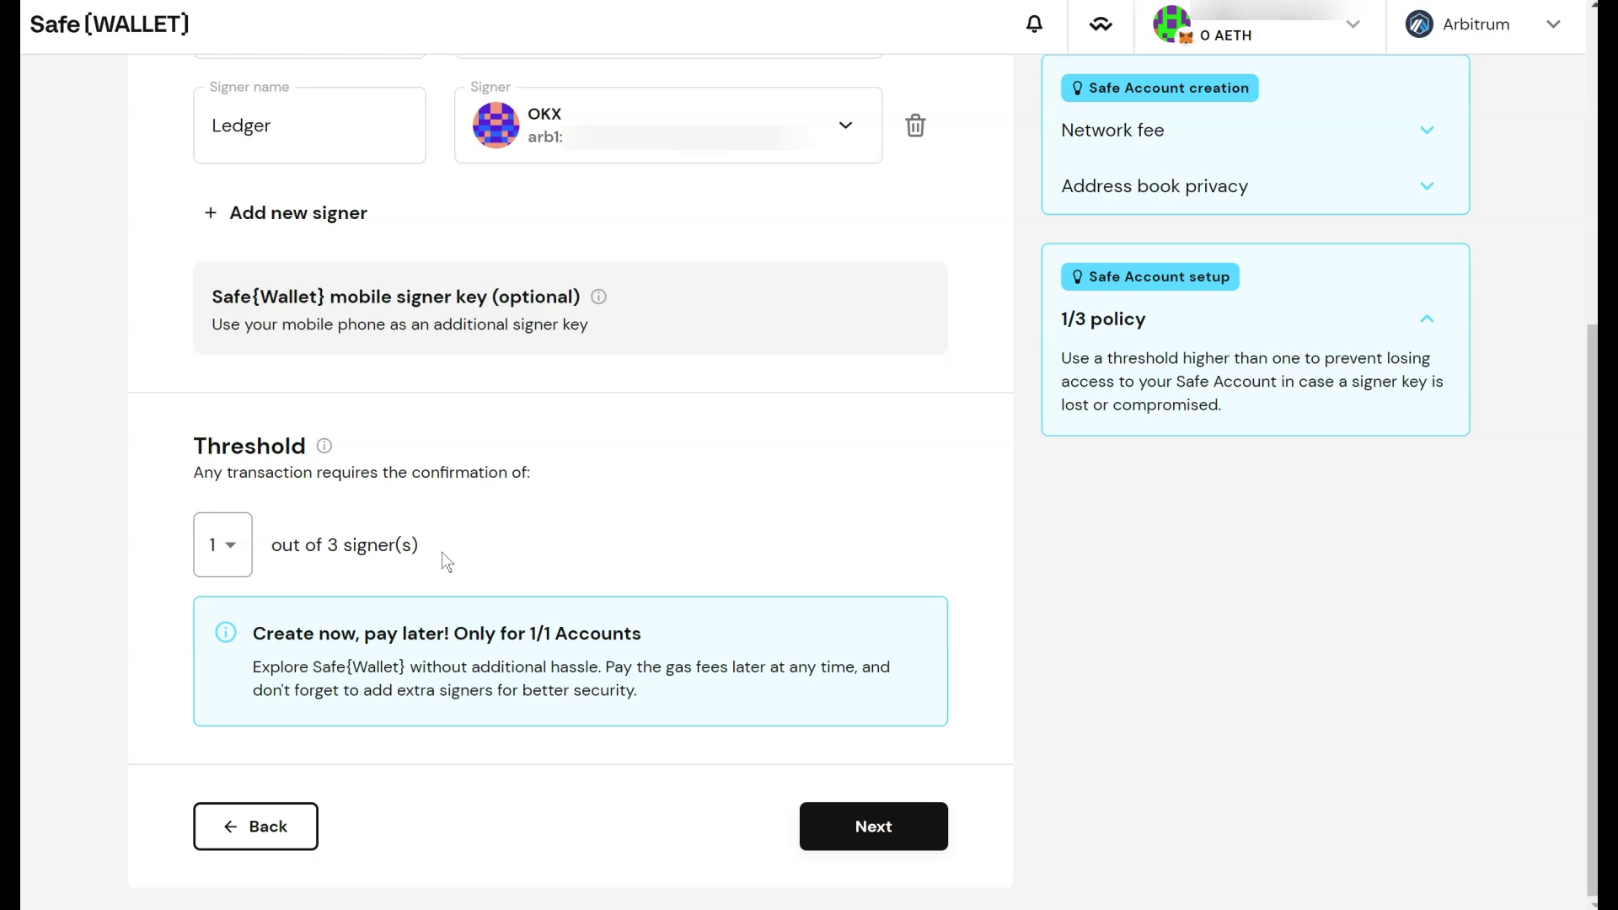
{"action": "left_click", "coordinate": [232, 548]}
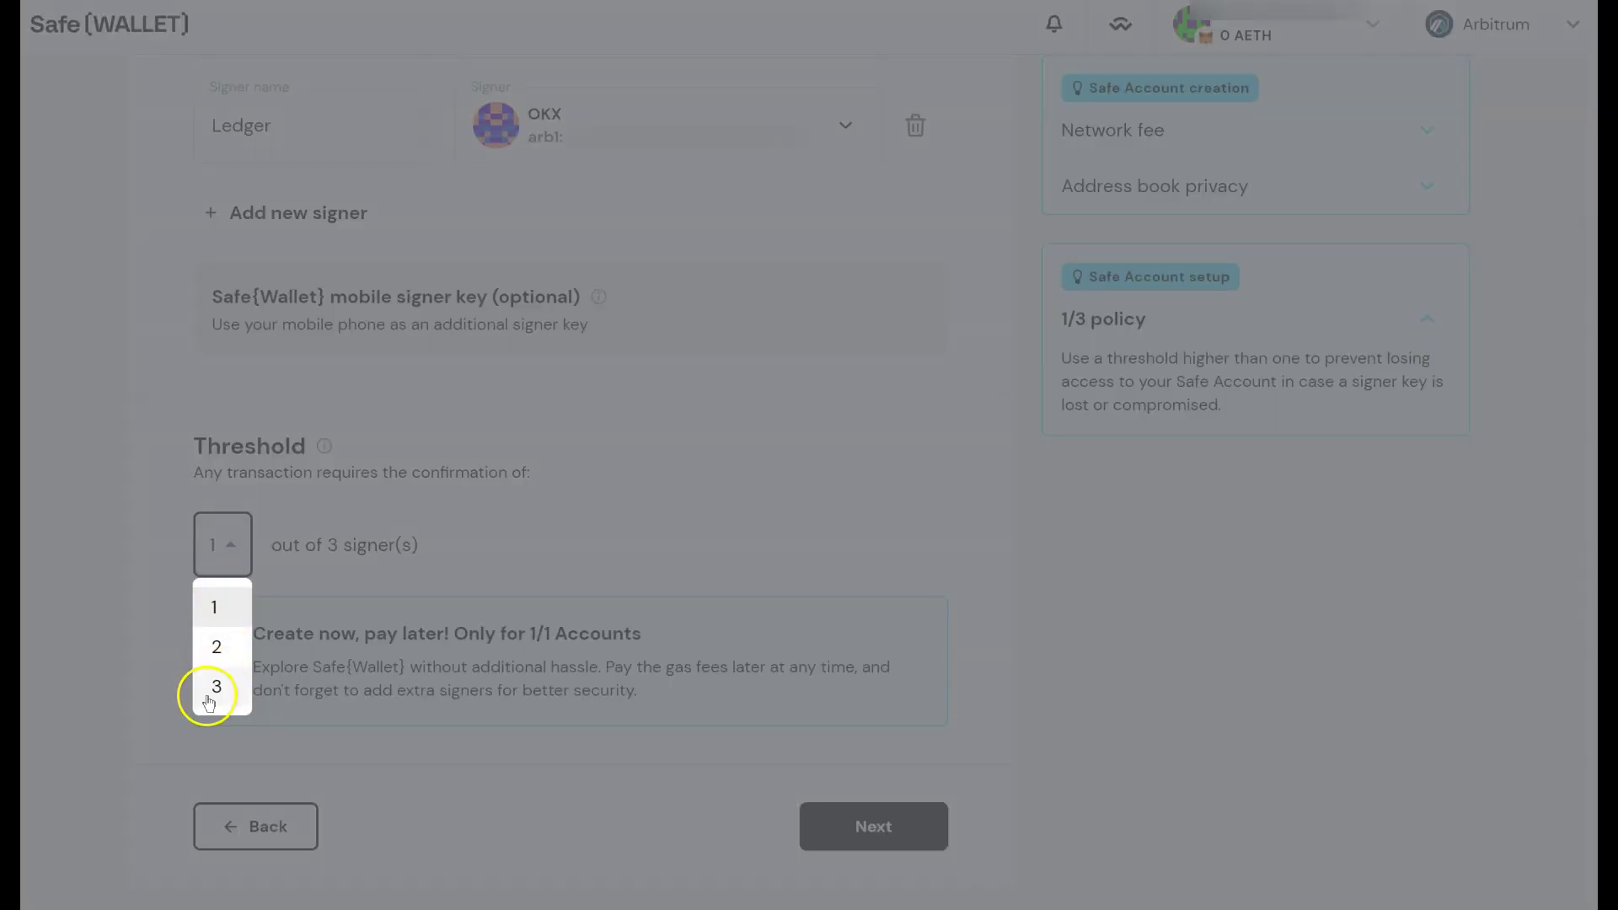
{"action": "left_click", "coordinate": [218, 650]}
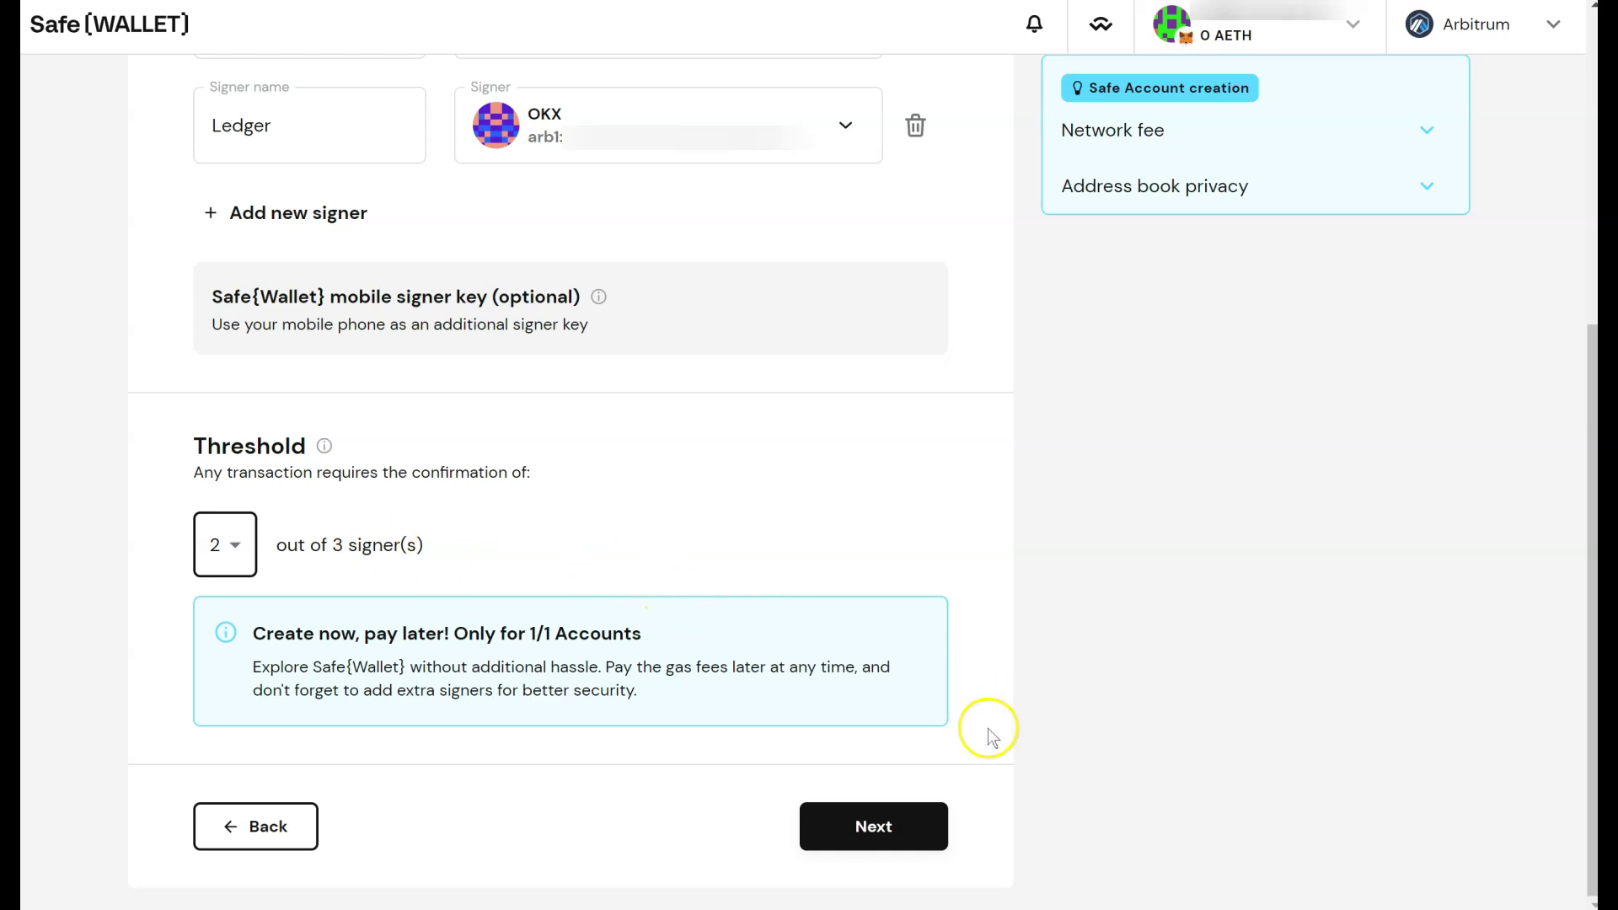
{"action": "left_click", "coordinate": [873, 827]}
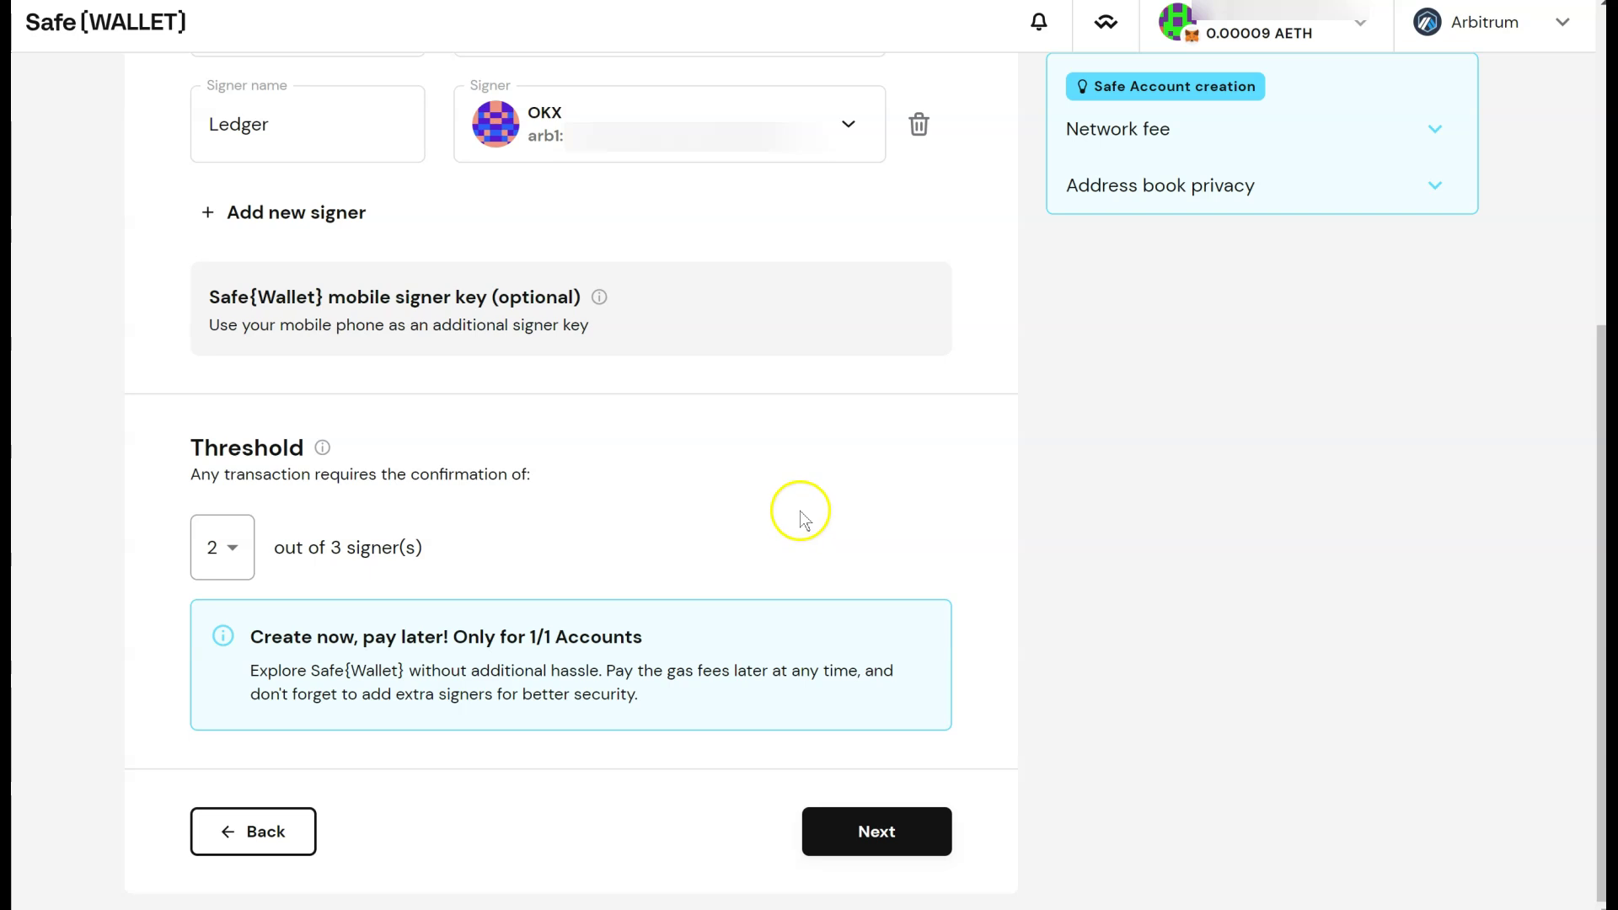
{"action": "left_click", "coordinate": [906, 835]}
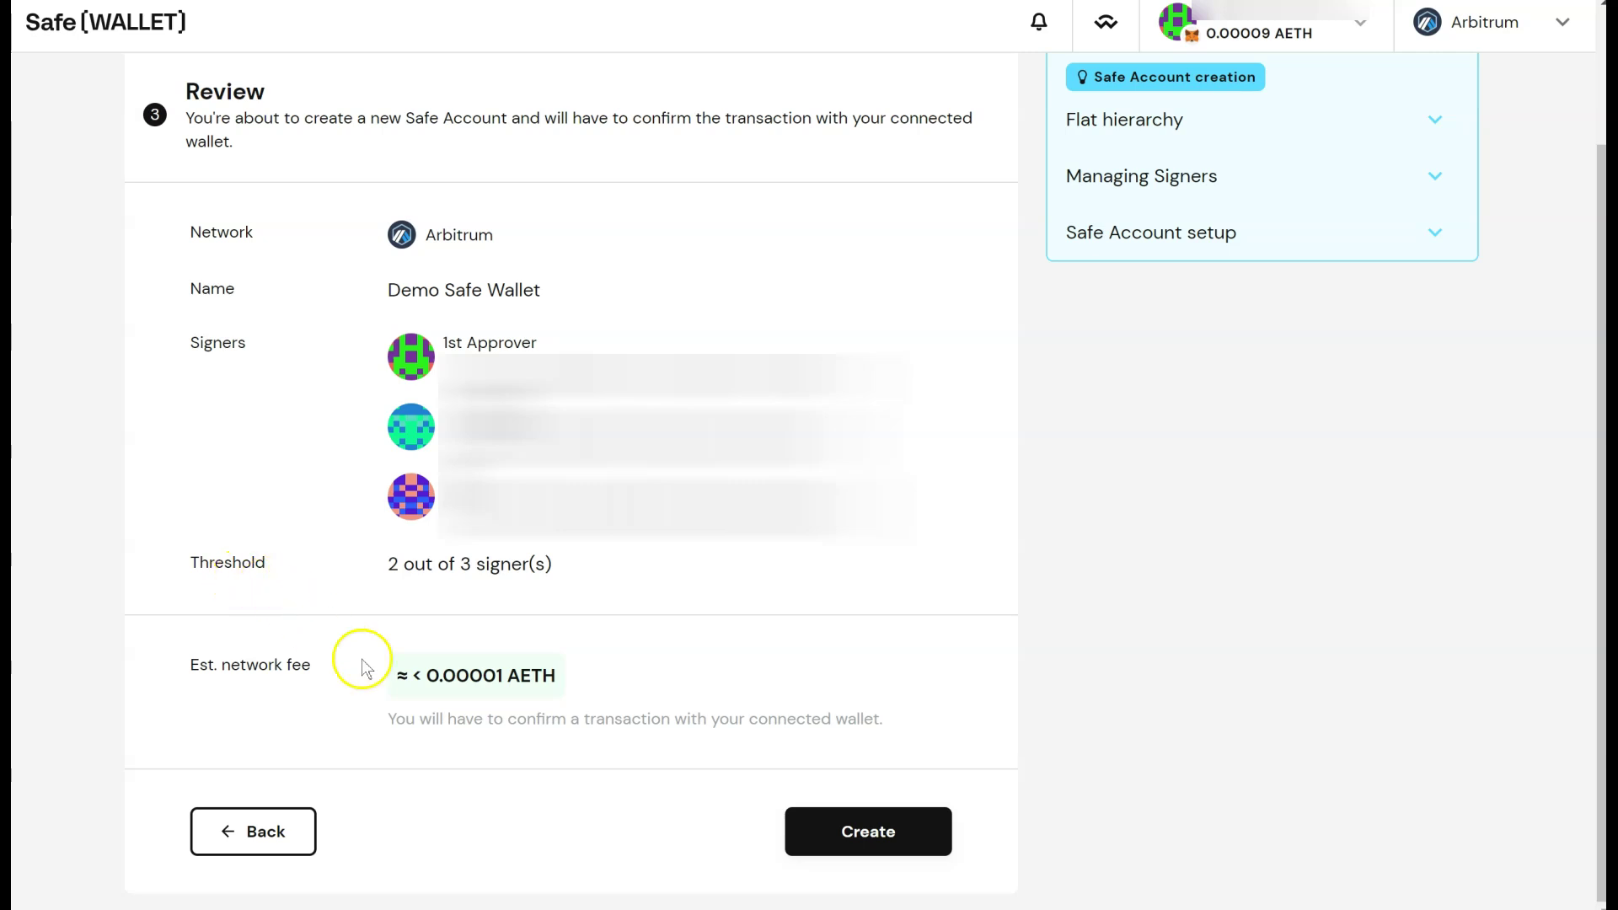
Create the Safe Account by confirming its transaction in the connected wallet, and enter its dashboard past the welcome message
{"action": "left_click", "coordinate": [878, 835]}
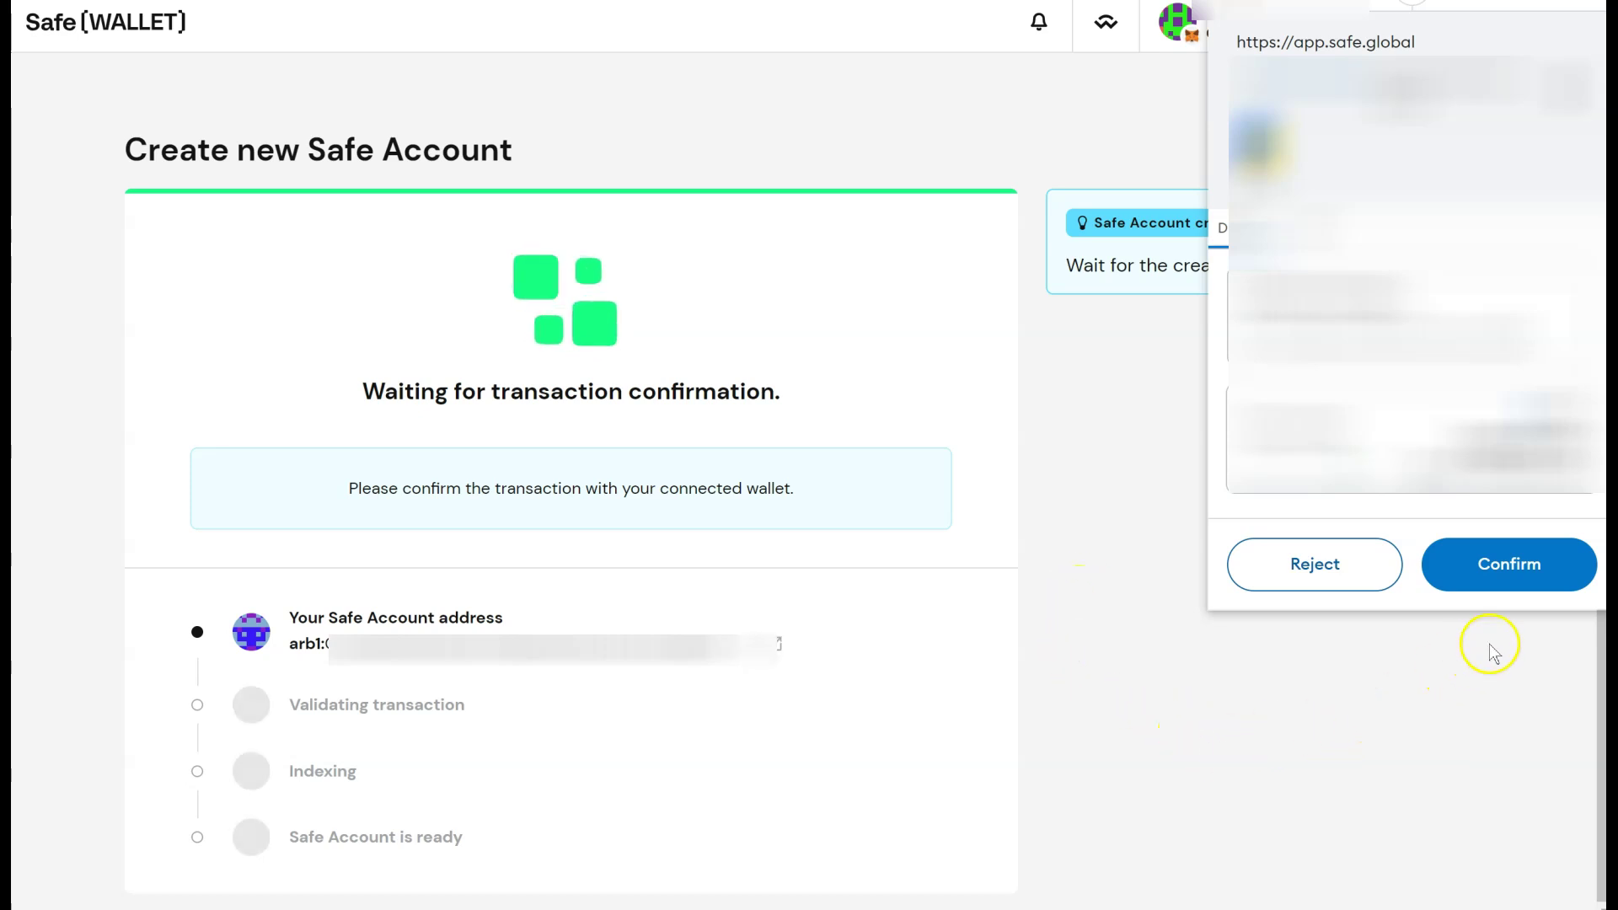
{"action": "left_click", "coordinate": [1537, 569]}
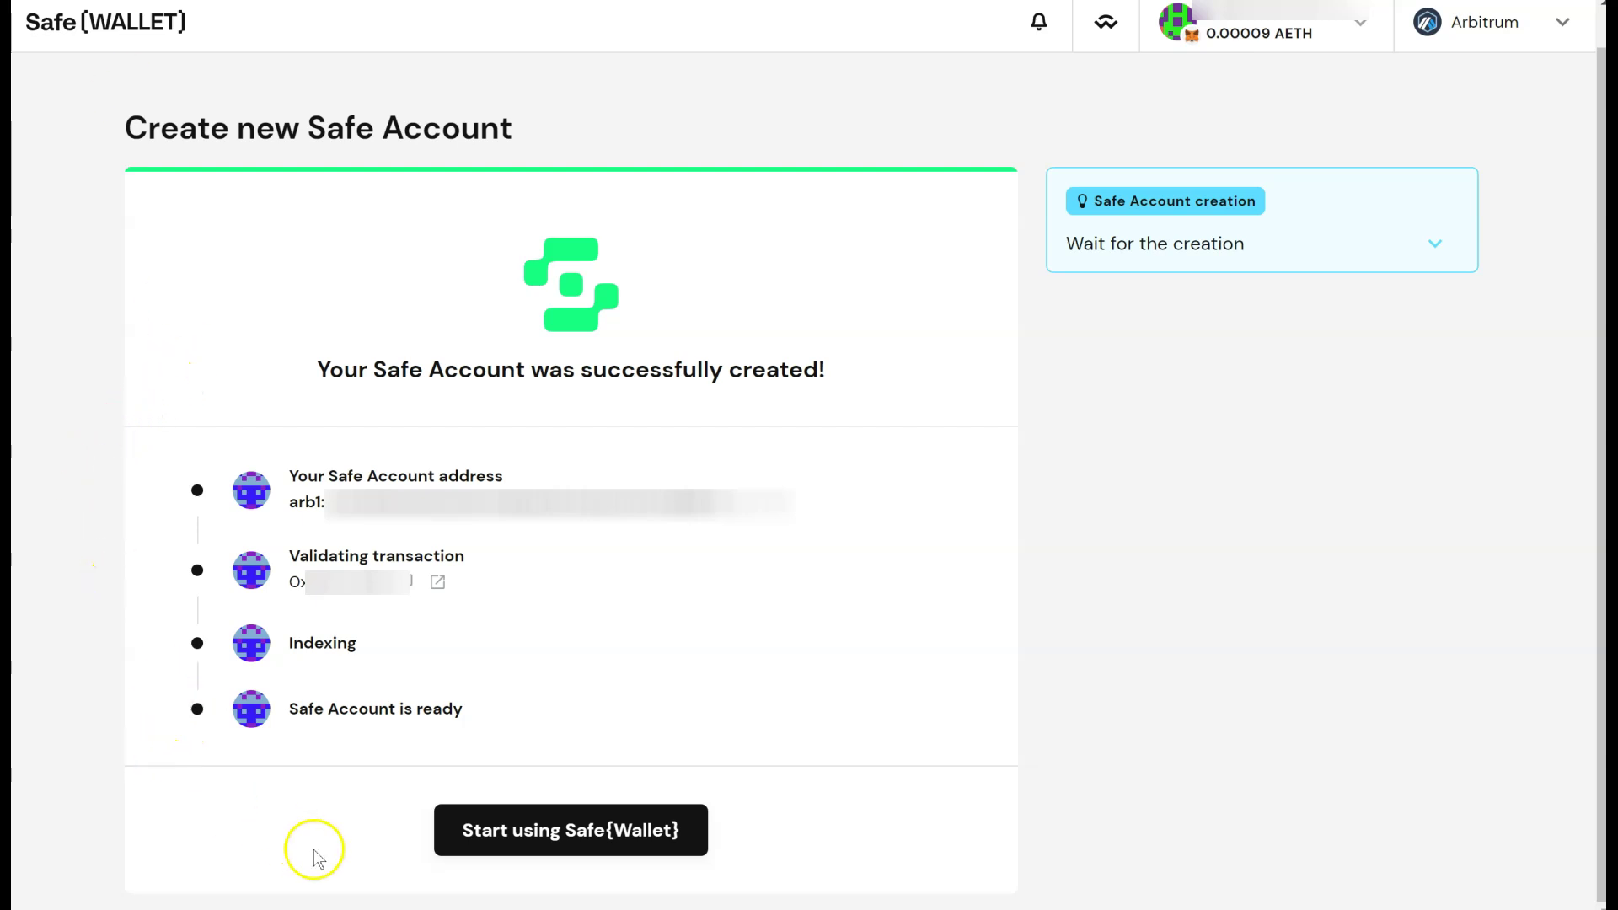
{"action": "left_click", "coordinate": [617, 847]}
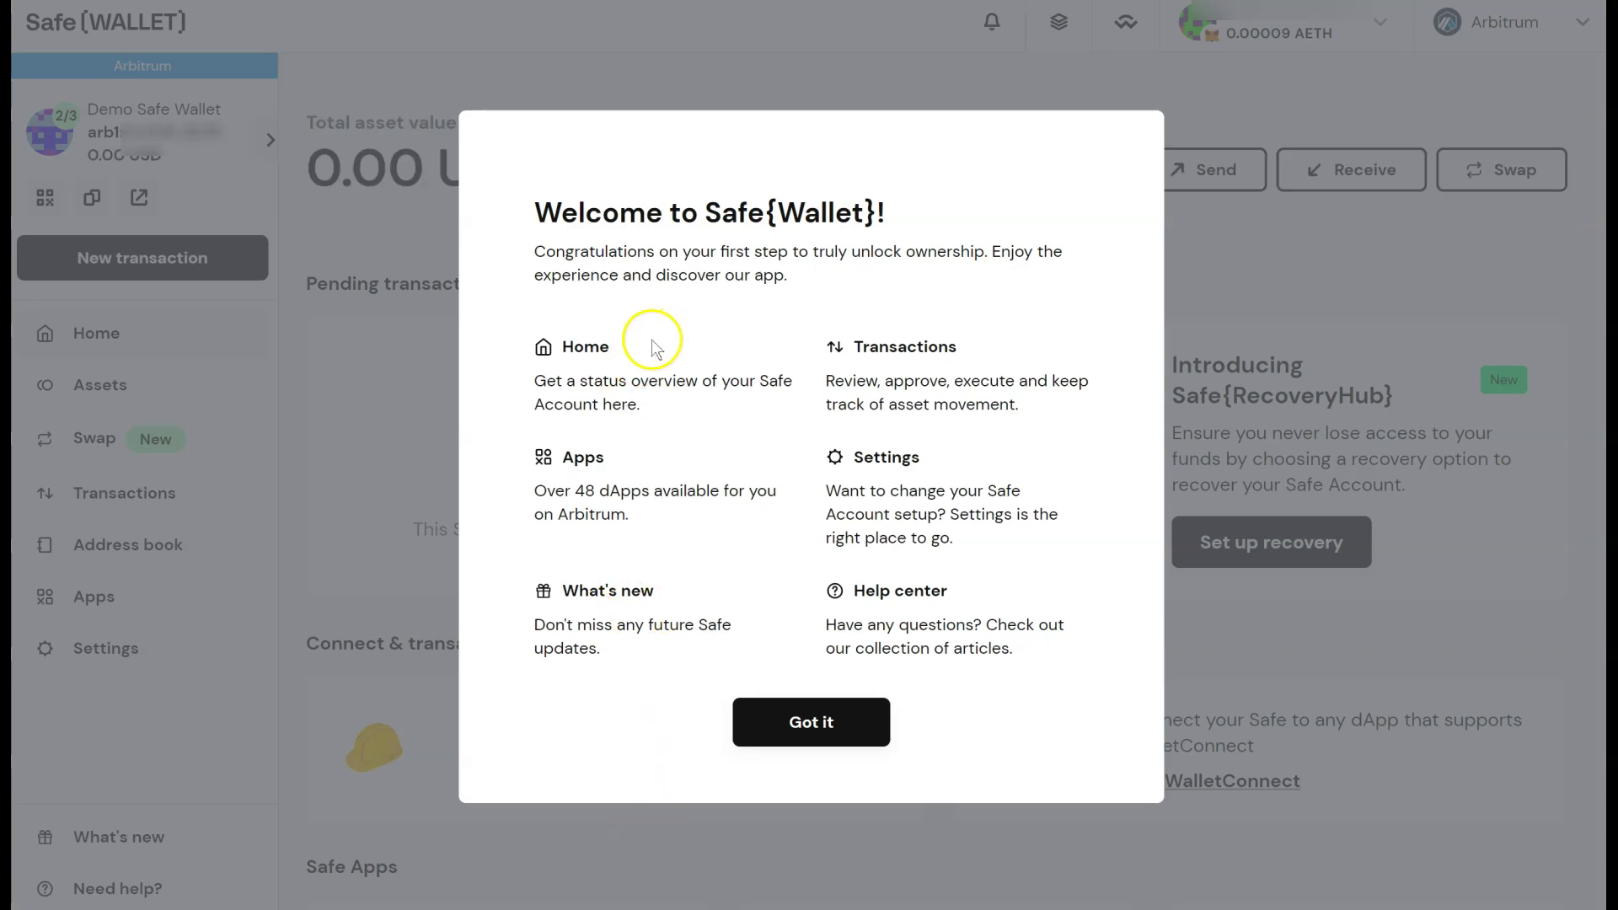
{"action": "left_click", "coordinate": [819, 725]}
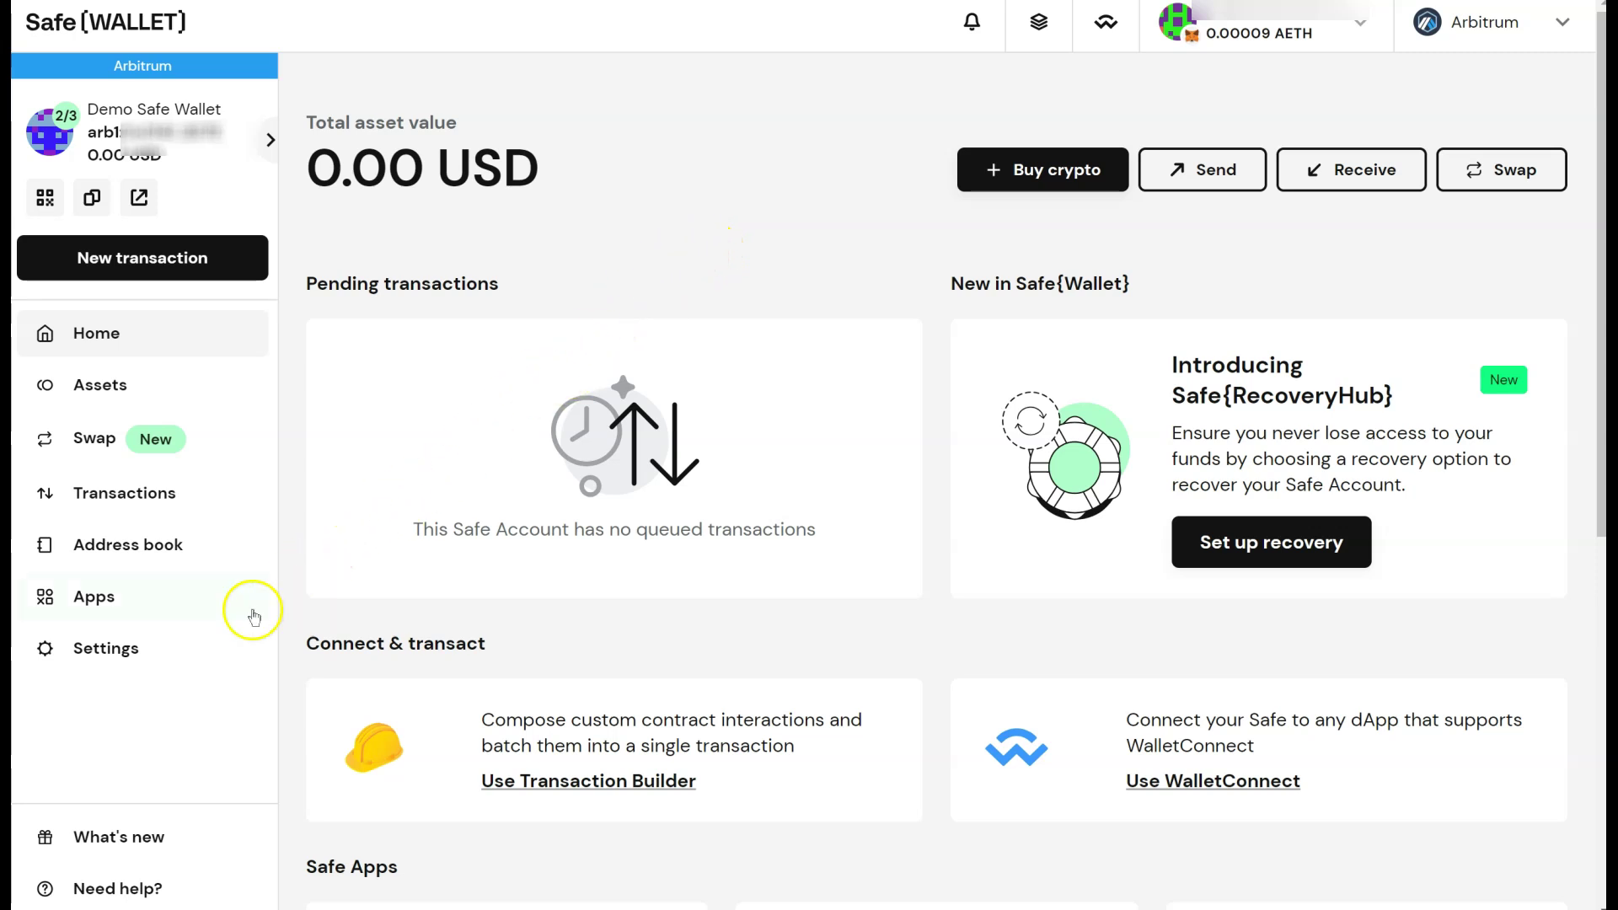
Review the account's signers and required confirmations in the settings, and return to the home page
{"action": "left_click", "coordinate": [105, 648]}
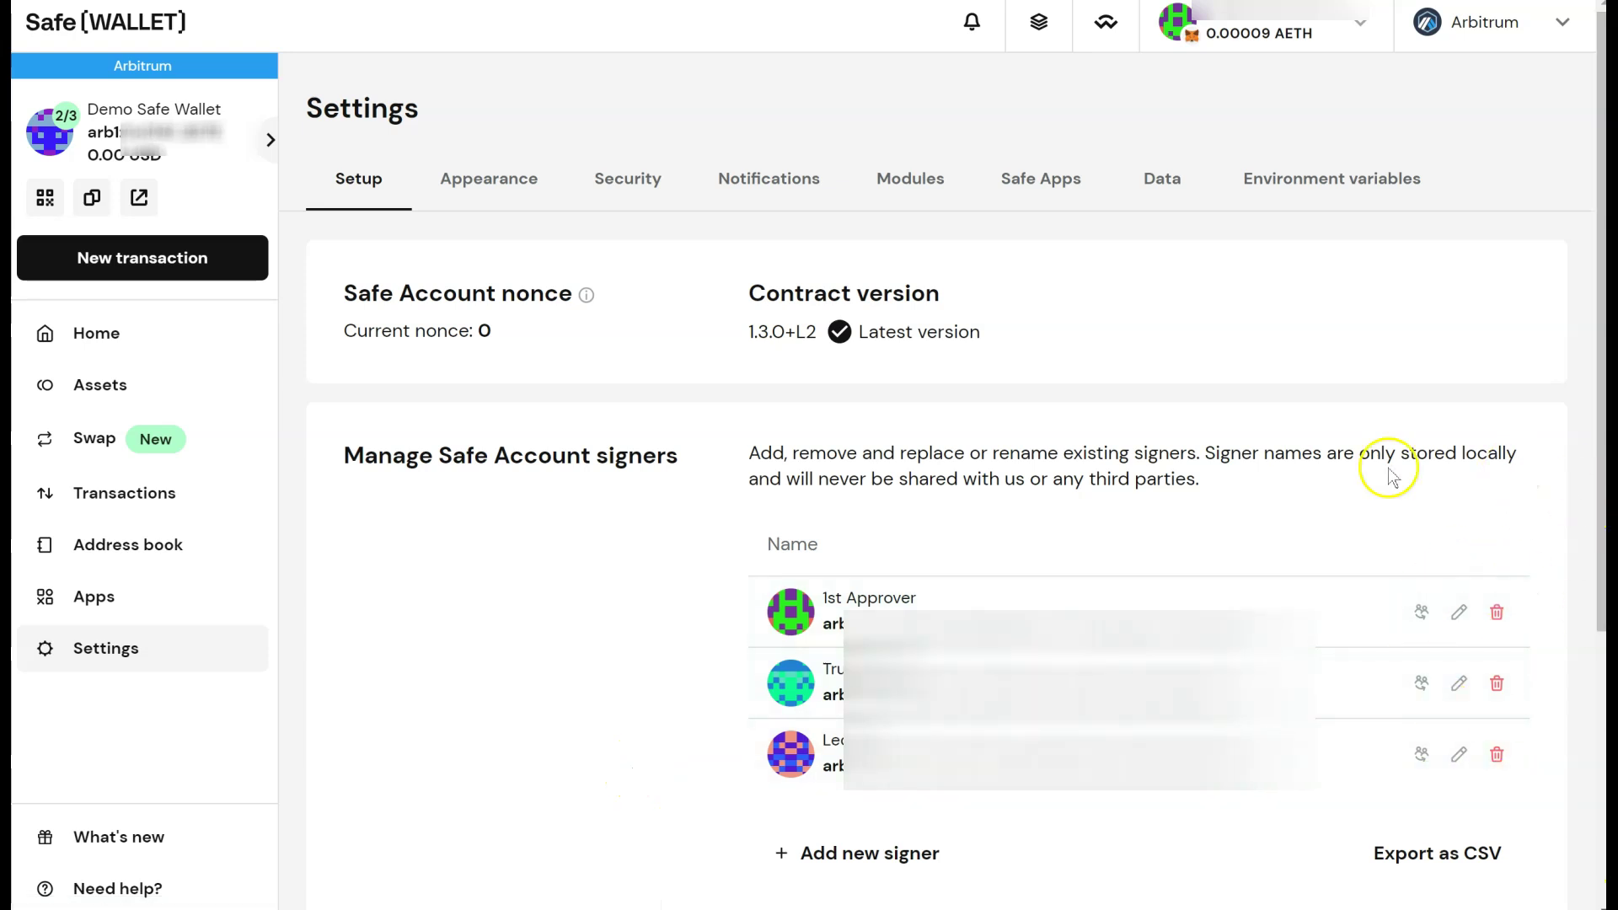
{"action": "scroll", "coordinate": [524, 642], "scroll_direction": "down", "scroll_amount": 1}
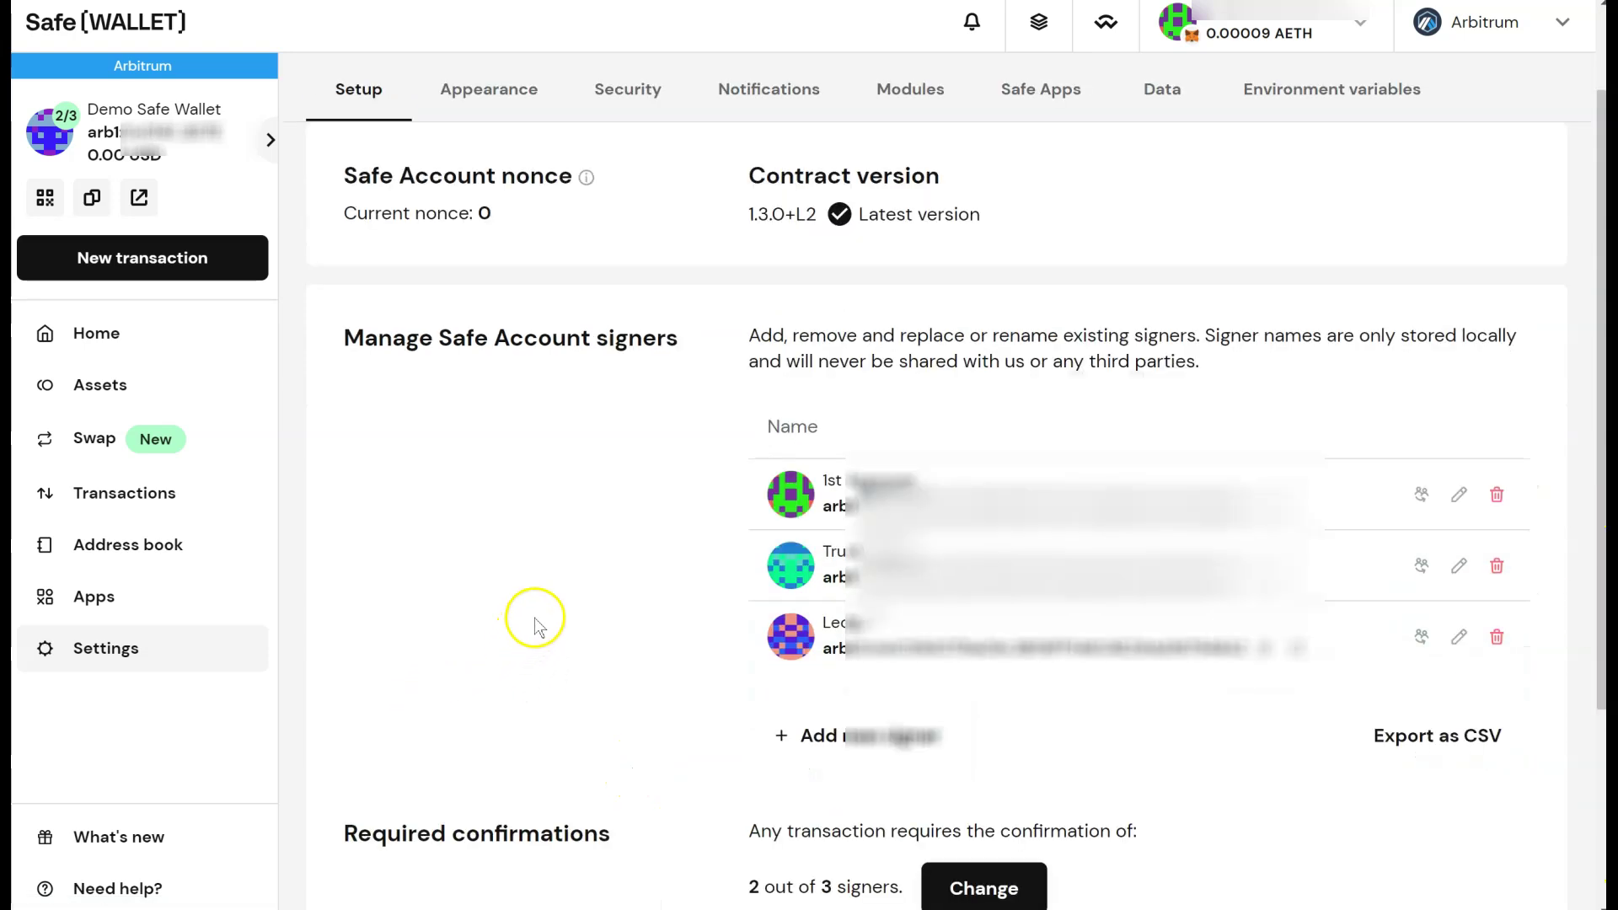
{"action": "scroll", "coordinate": [532, 624], "scroll_direction": "down", "scroll_amount": 1}
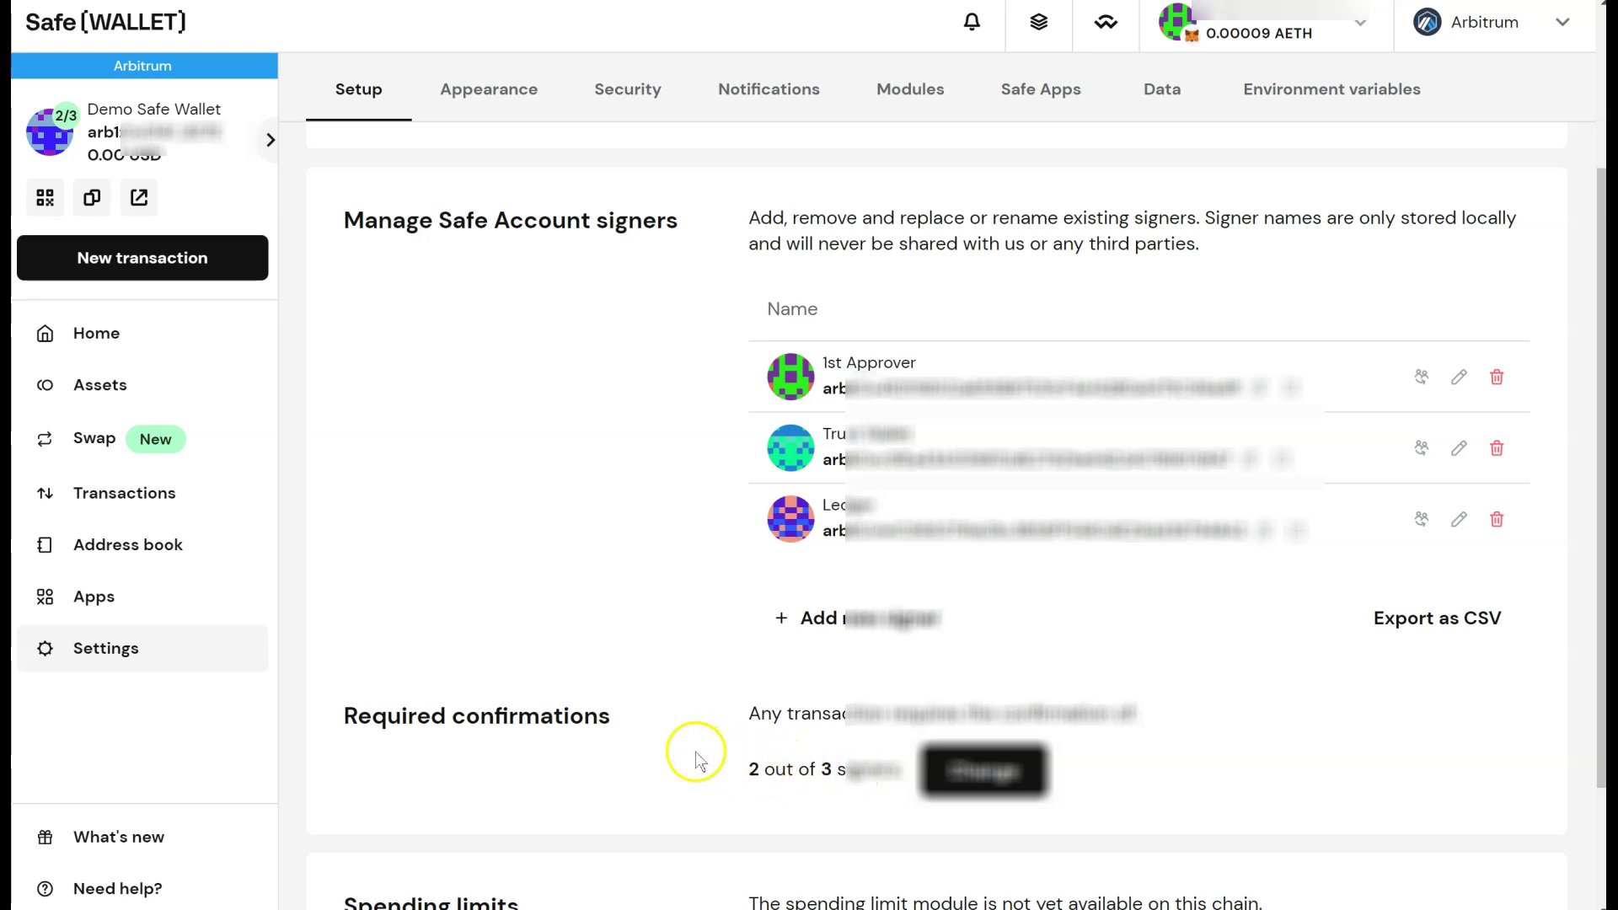
{"action": "left_click", "coordinate": [99, 23]}
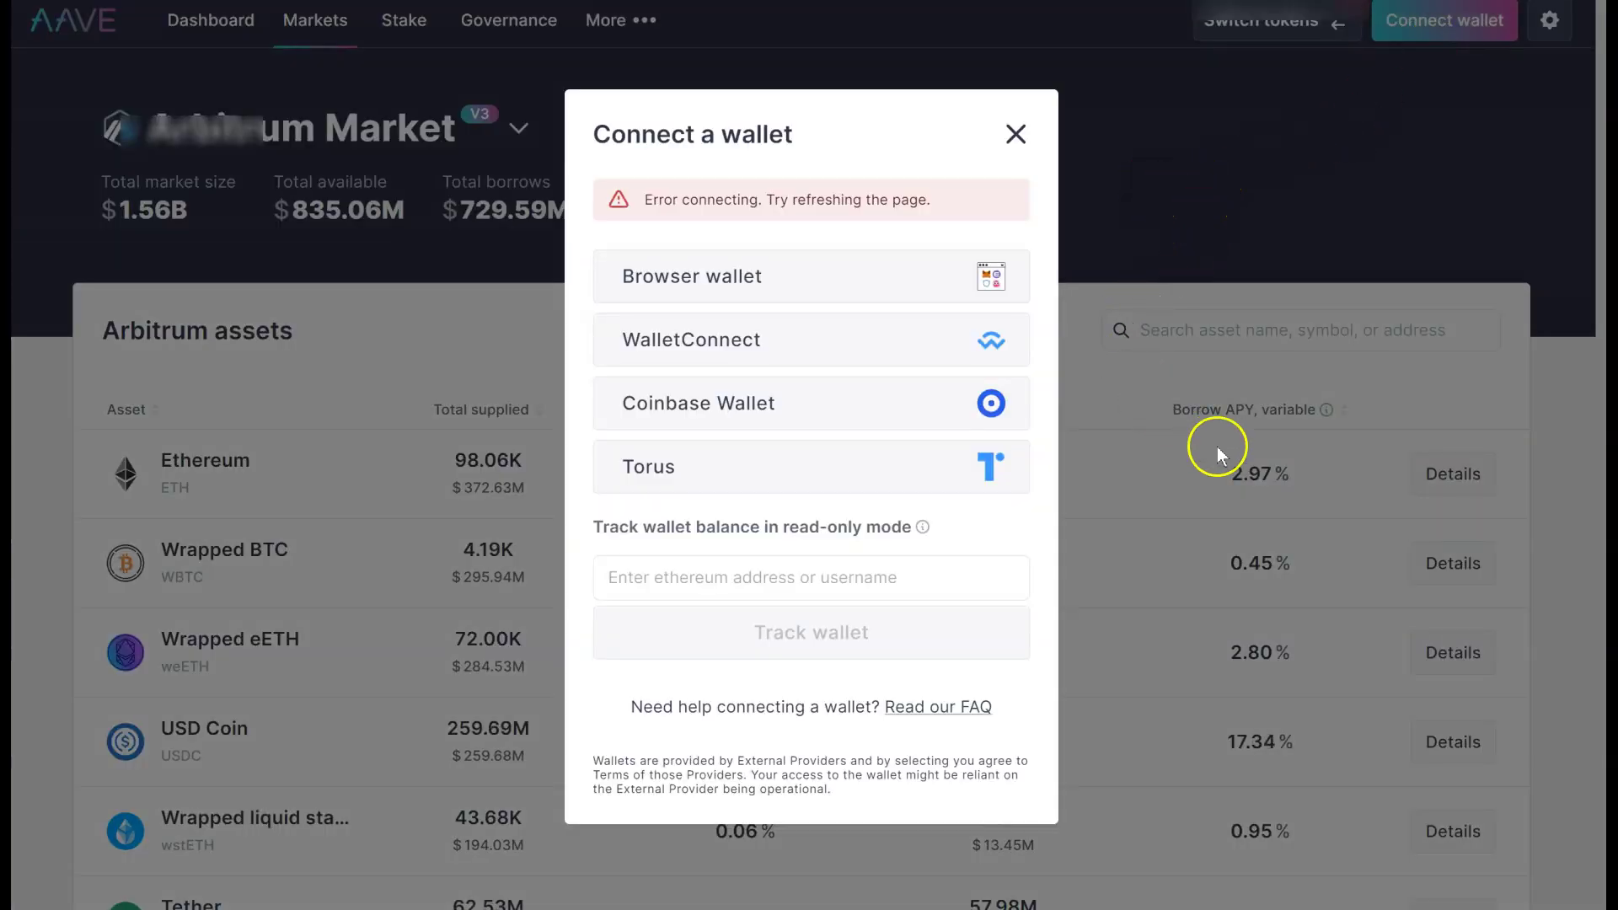
Copy the WalletConnect pairing code from Aave, paste it into Safe{Wallet}'s pairing code field and approve the Aave connection
{"action": "left_click", "coordinate": [813, 353]}
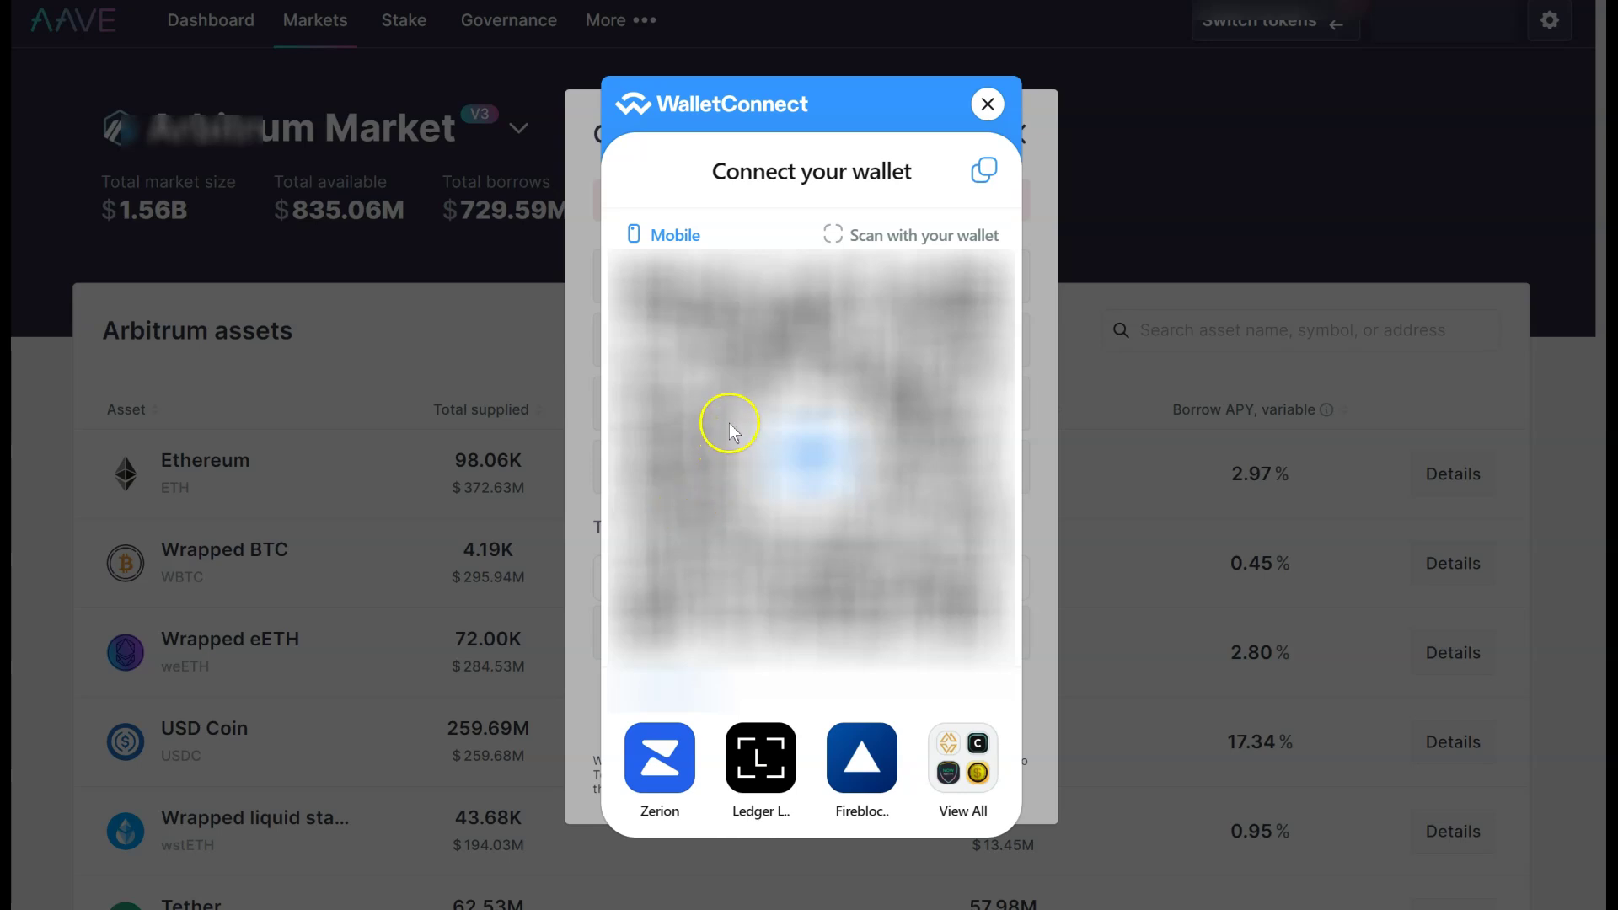
{"action": "left_click", "coordinate": [981, 187]}
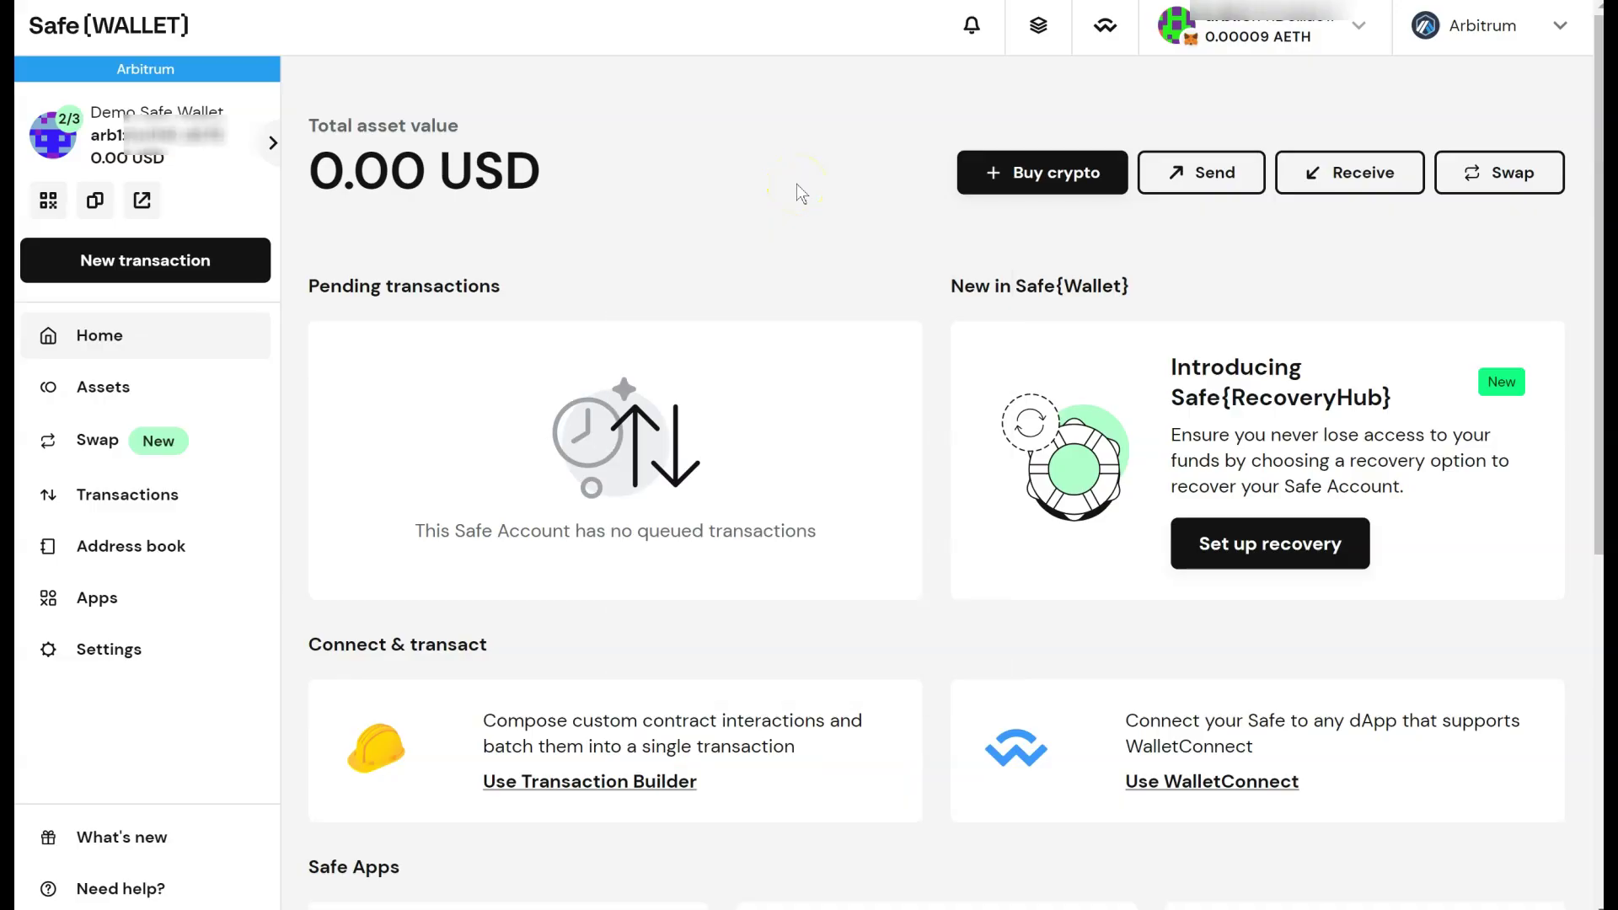
{"action": "left_click", "coordinate": [1103, 32]}
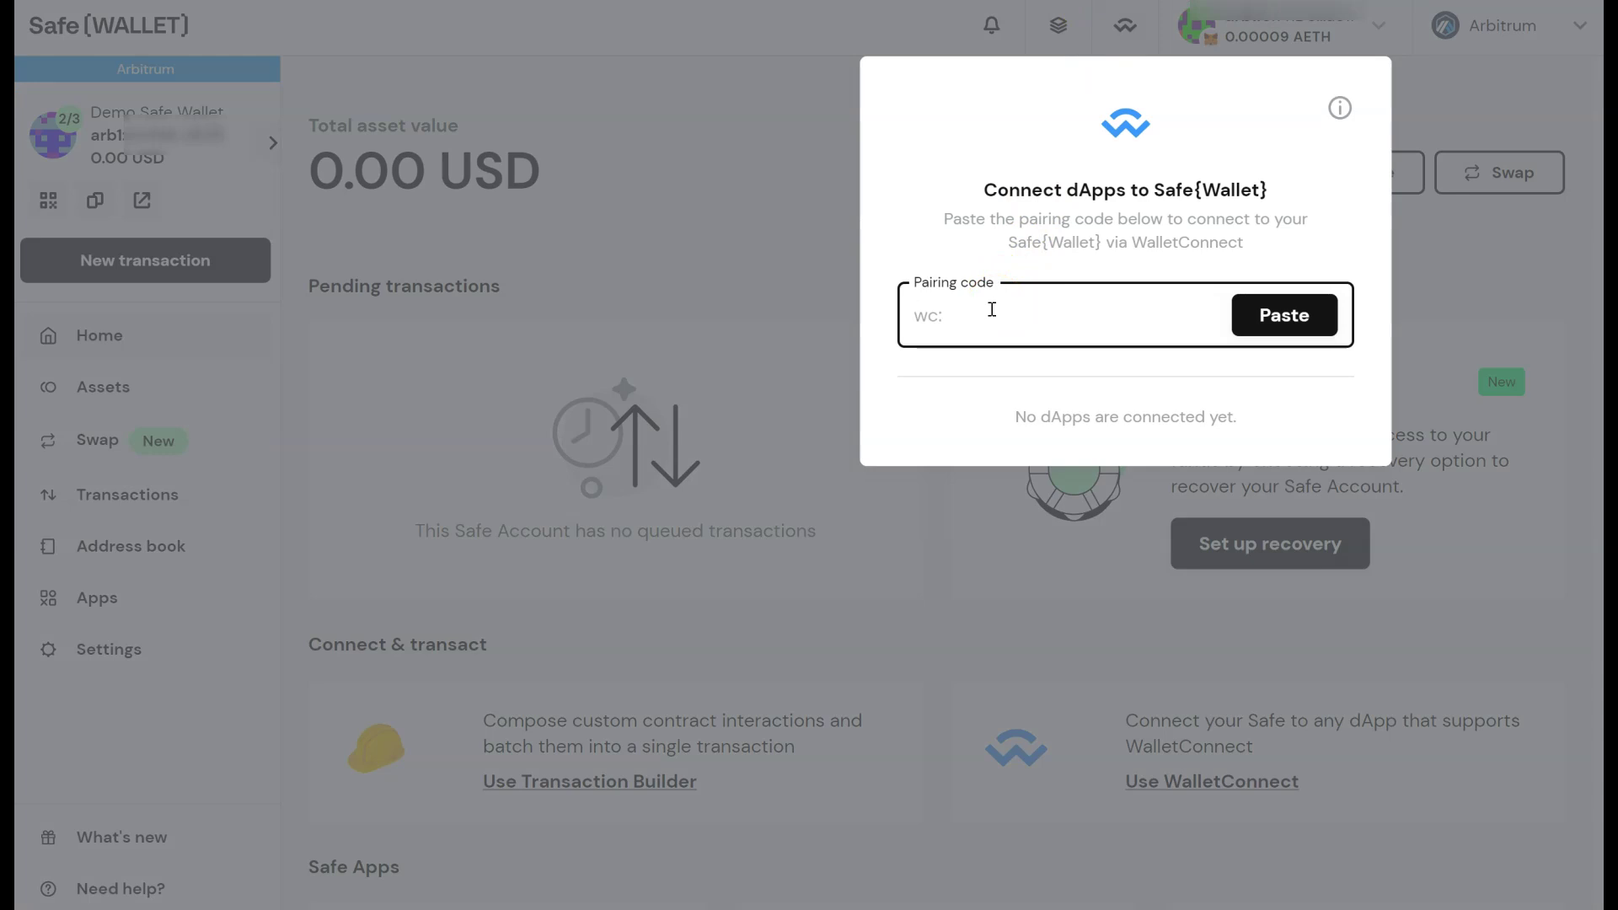
{"action": "key", "text": "ctrl+v"}
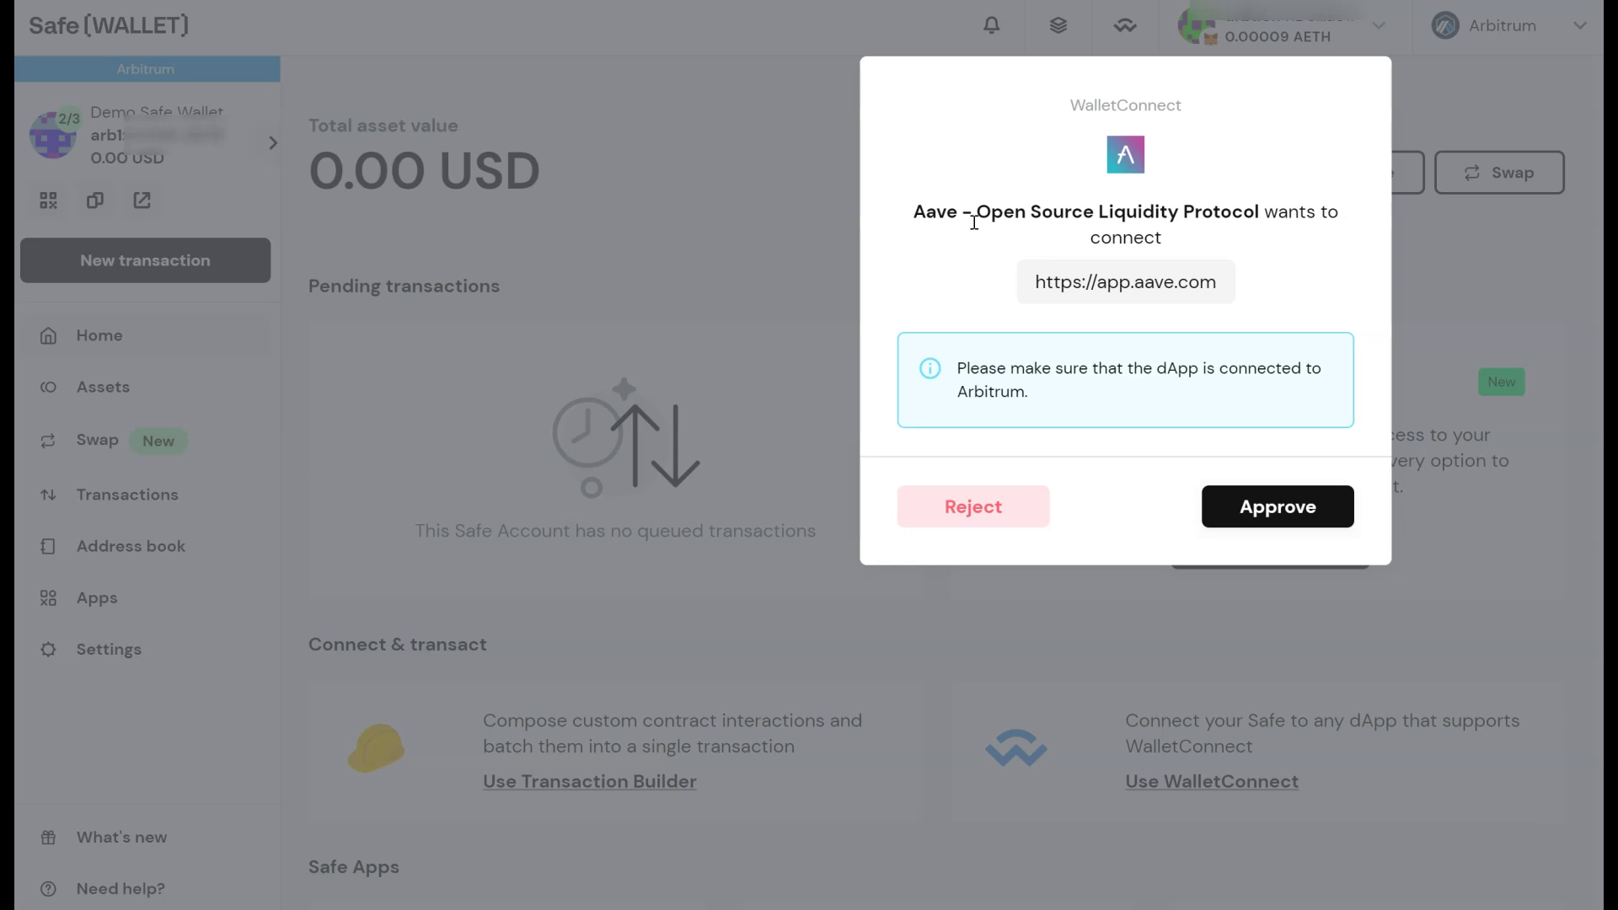
{"action": "left_click", "coordinate": [1249, 508]}
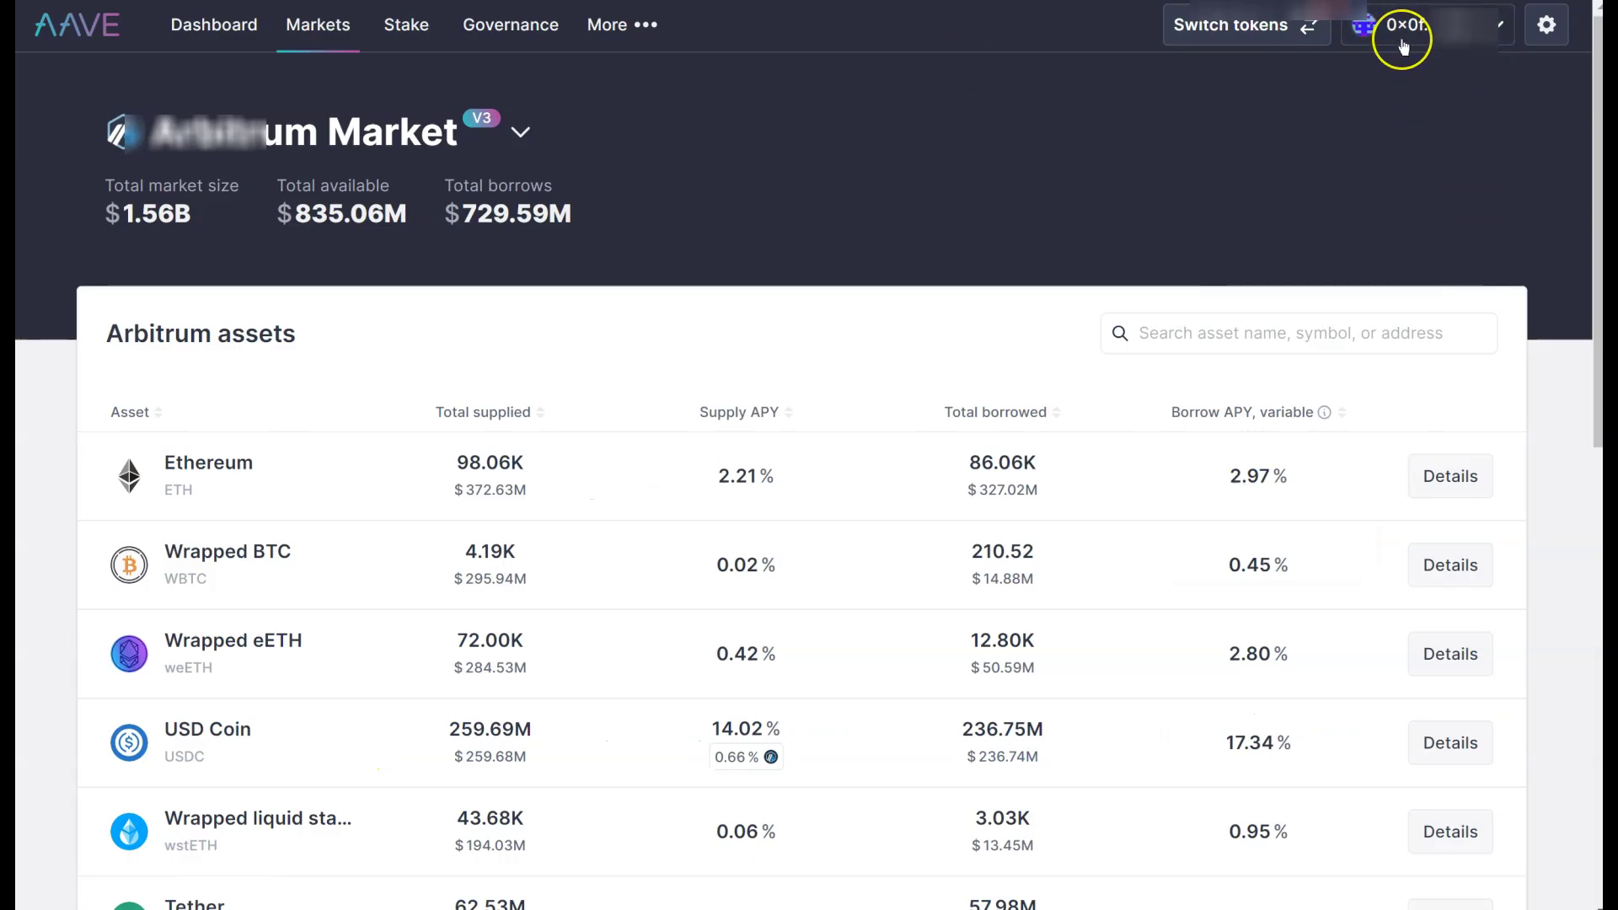
{"action": "left_click", "coordinate": [1376, 51]}
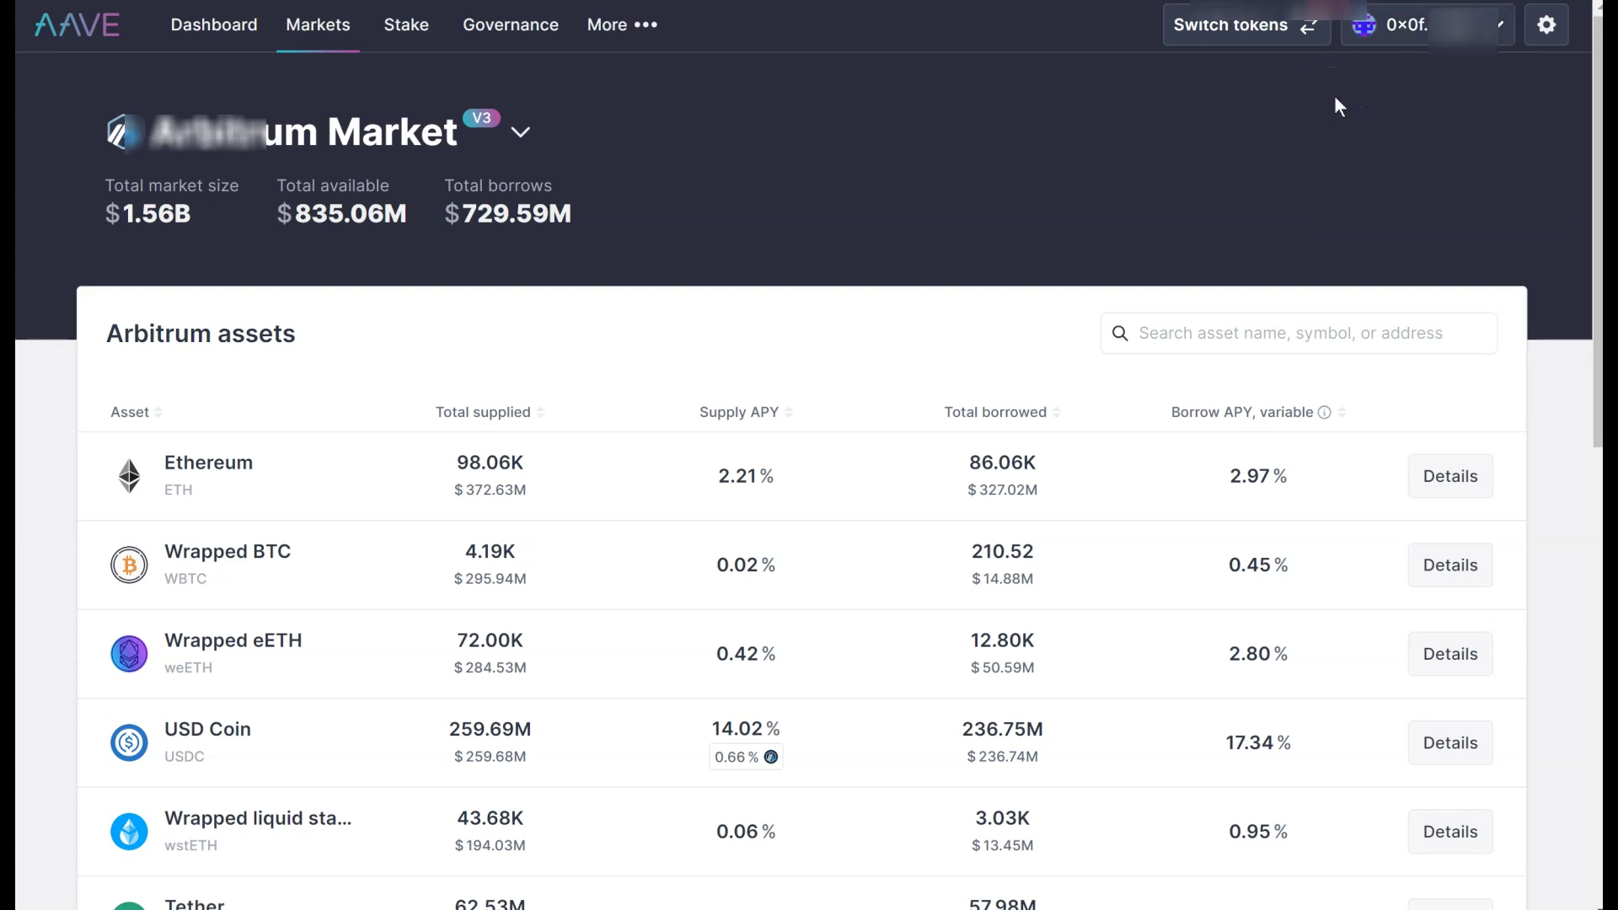
{"action": "left_click", "coordinate": [1413, 107]}
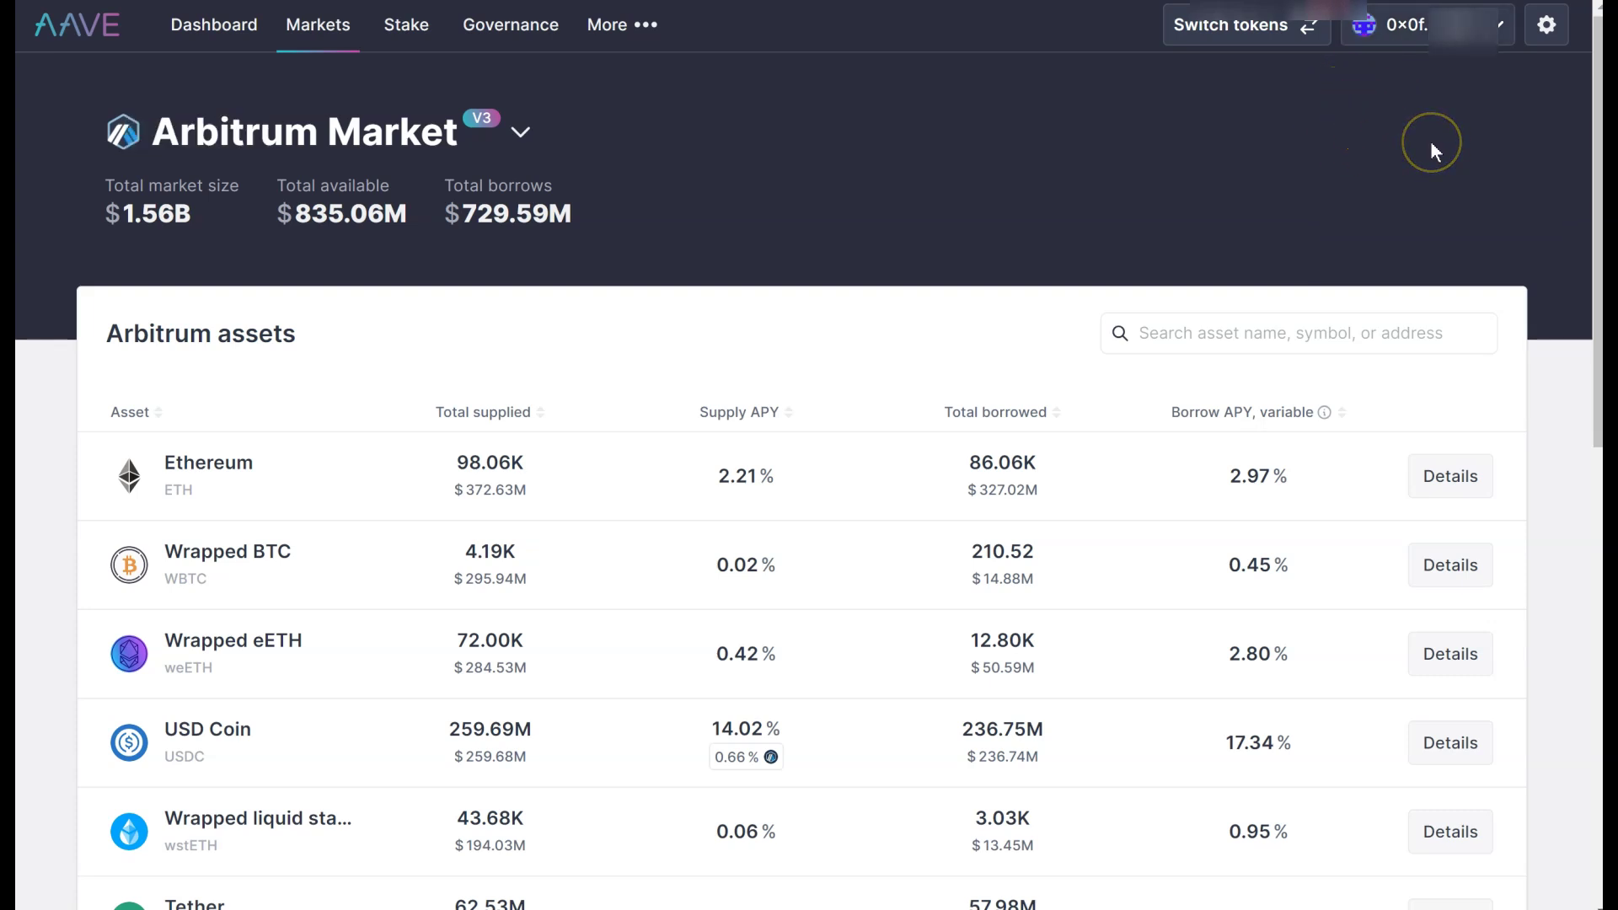